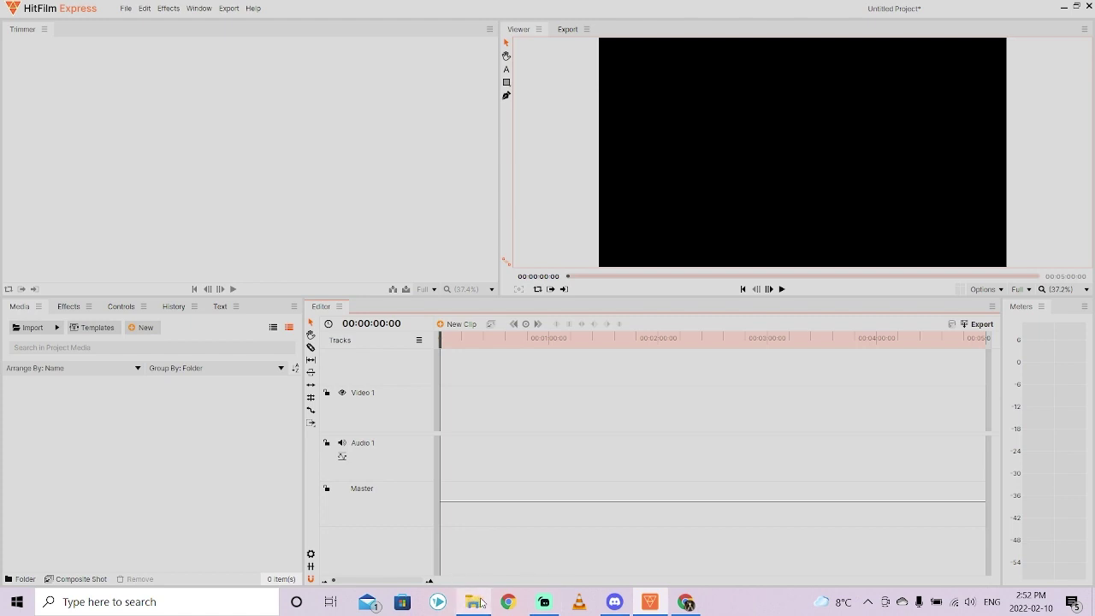
Import the three League of Legends MP4 videos from the Videos folder into the Media panel
{"action": "mouse_move", "coordinate": [481, 602]}
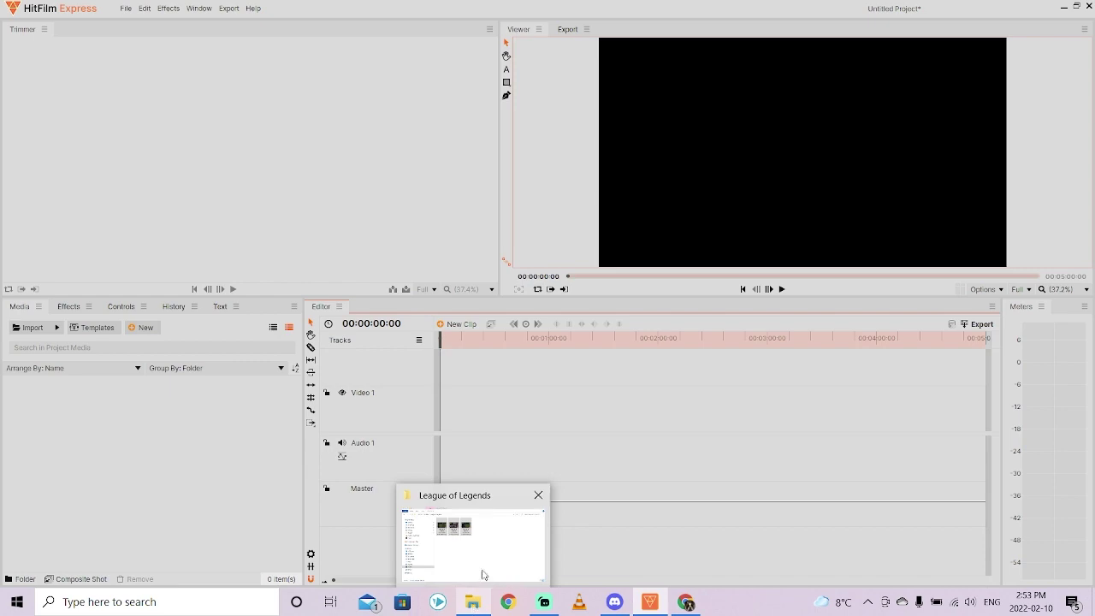
{"action": "left_click", "coordinate": [487, 585]}
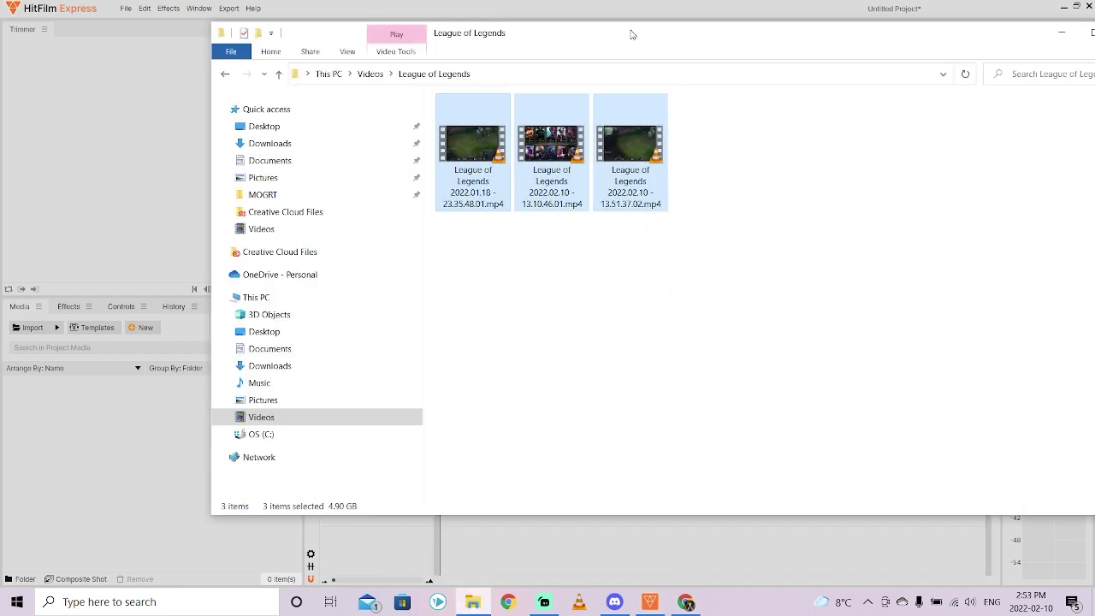
{"action": "left_click_drag", "start_coordinate": [630, 31], "coordinate": [592, 22]}
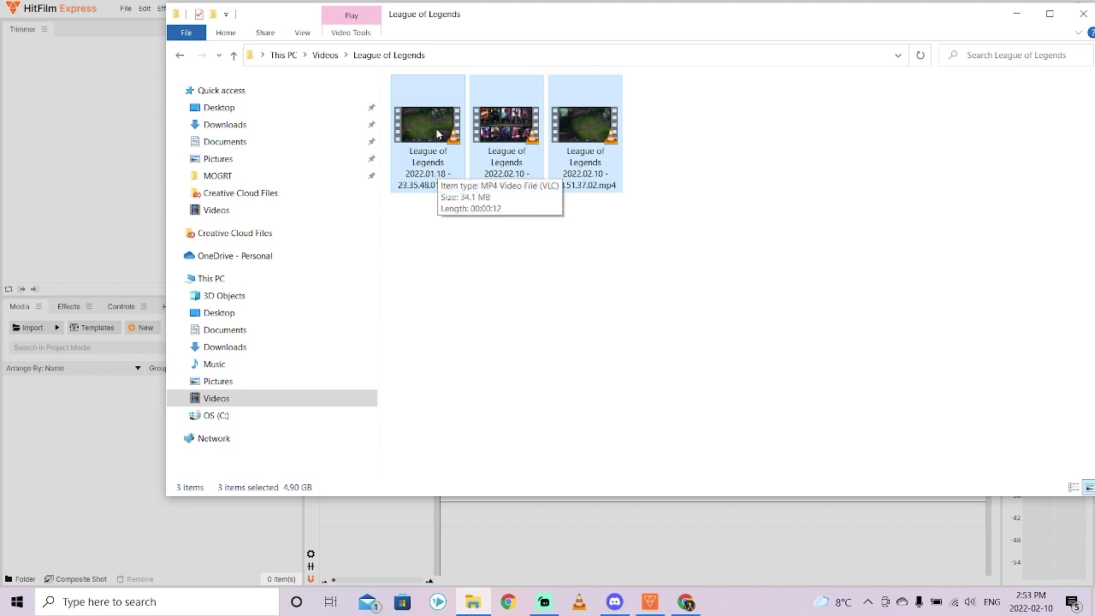
{"action": "left_click_drag", "start_coordinate": [437, 134], "coordinate": [82, 472]}
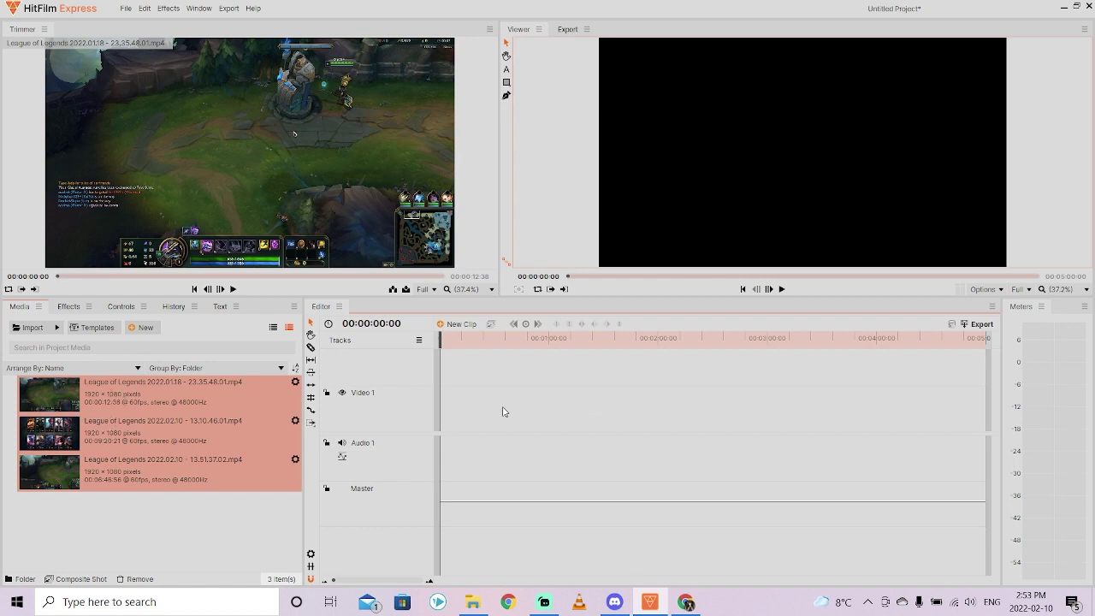
Place the clips on Video 1 and Audio 1 and match the sequence settings to them
{"action": "left_click_drag", "start_coordinate": [76, 395], "coordinate": [442, 394]}
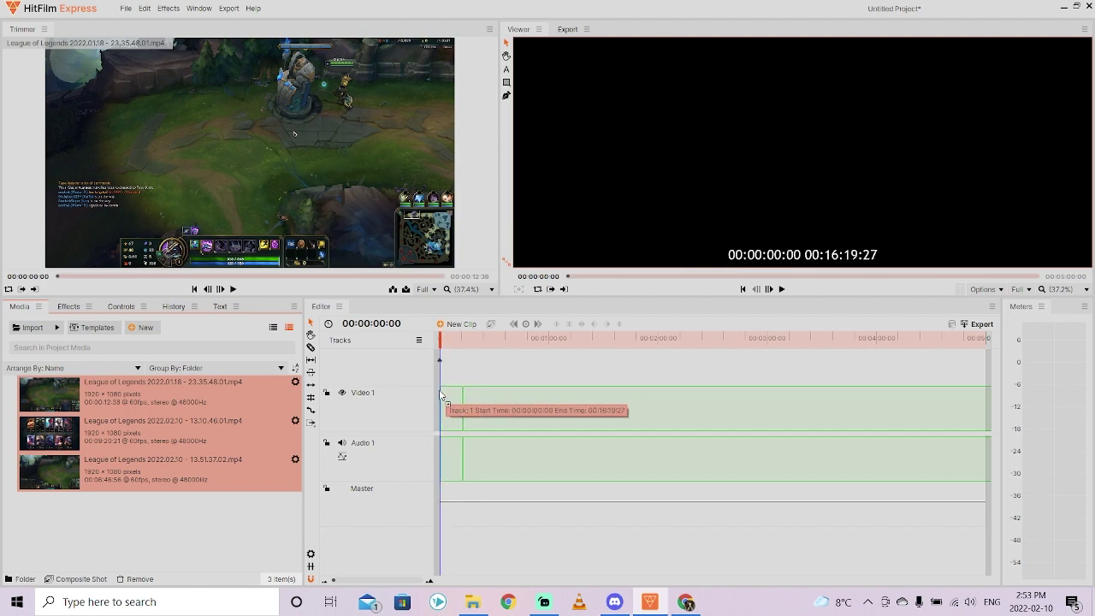
{"action": "left_click_drag", "start_coordinate": [441, 393], "coordinate": [441, 394]}
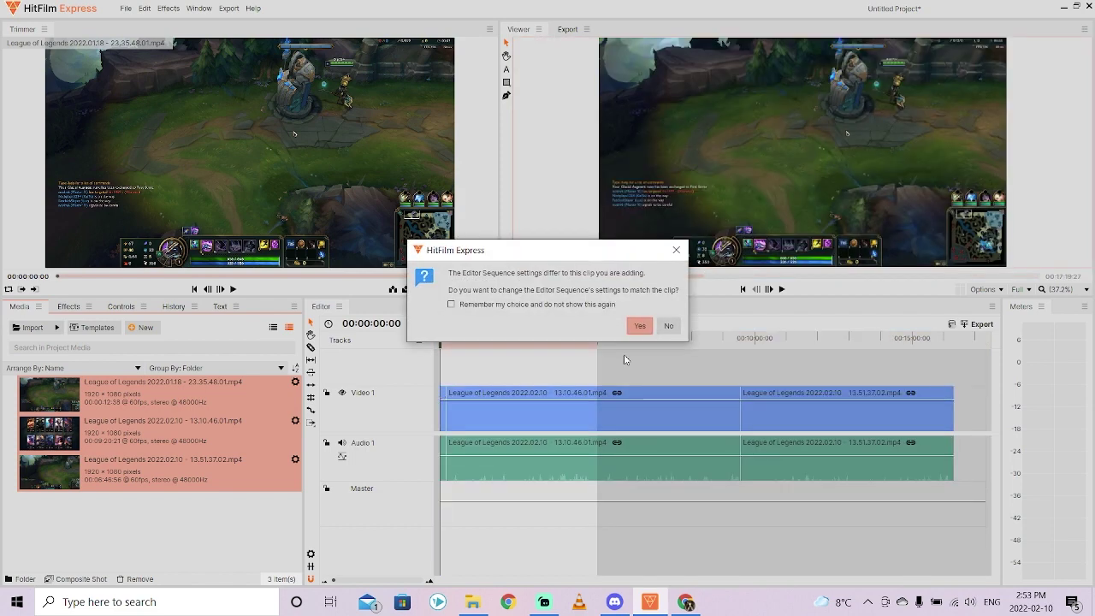
{"action": "left_click_drag", "start_coordinate": [493, 260], "coordinate": [487, 253]}
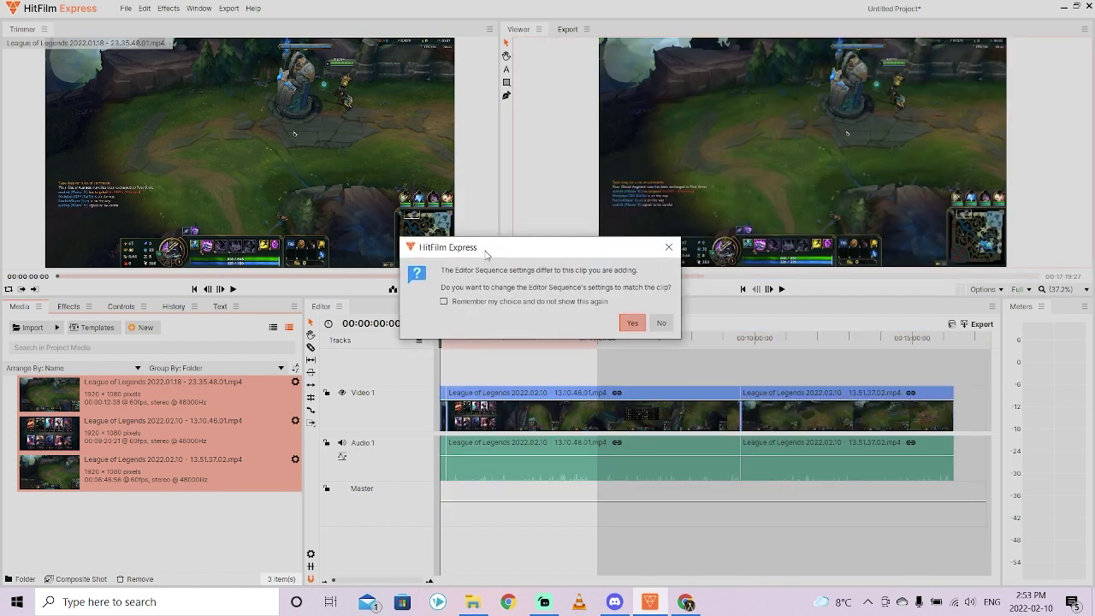
{"action": "left_click", "coordinate": [634, 324]}
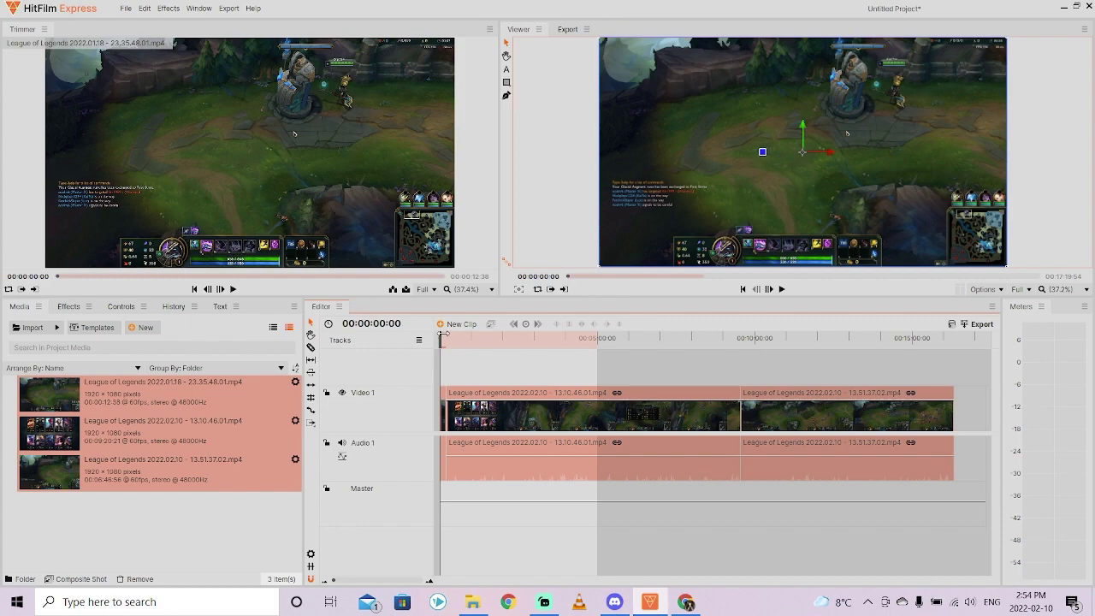
{"action": "left_click_drag", "start_coordinate": [441, 342], "coordinate": [490, 339]}
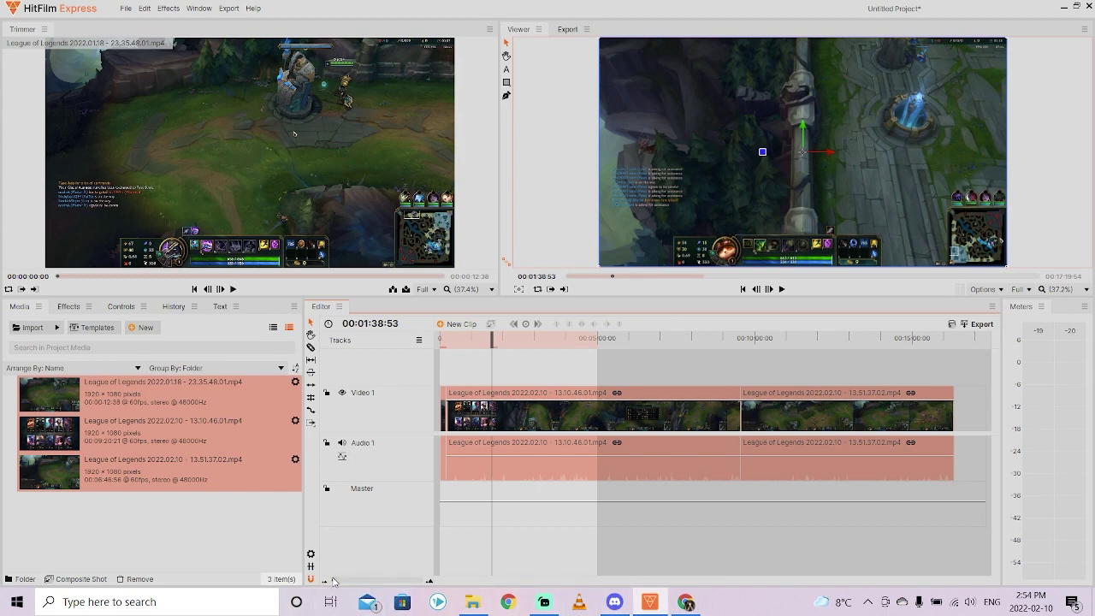
{"action": "left_click_drag", "start_coordinate": [333, 581], "coordinate": [336, 583]}
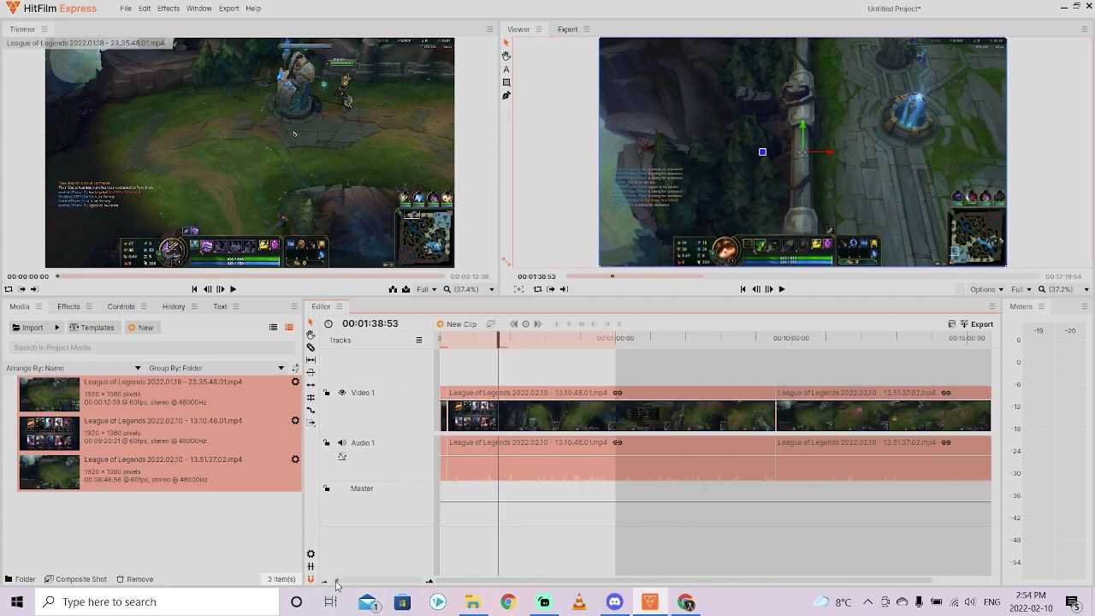
{"action": "mouse_move", "coordinate": [337, 586]}
{"action": "left_mouse_down"}
{"action": "mouse_move", "coordinate": [352, 583]}
{"action": "mouse_move", "coordinate": [342, 582]}
{"action": "left_mouse_up"}
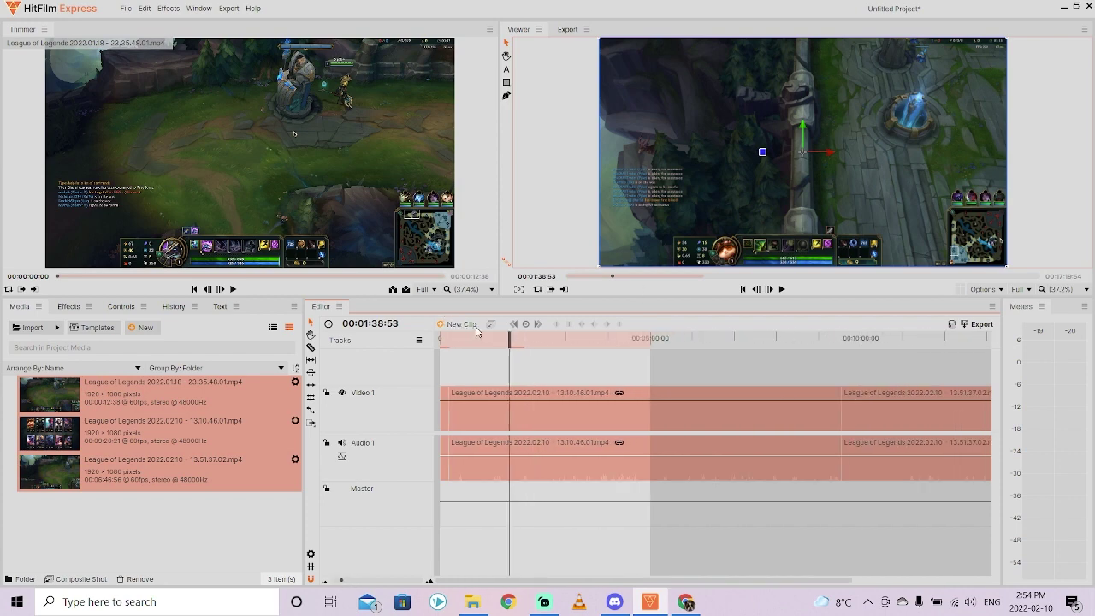
{"action": "left_click_drag", "start_coordinate": [512, 338], "coordinate": [445, 339]}
{"action": "key", "text": "ctrl+a"}
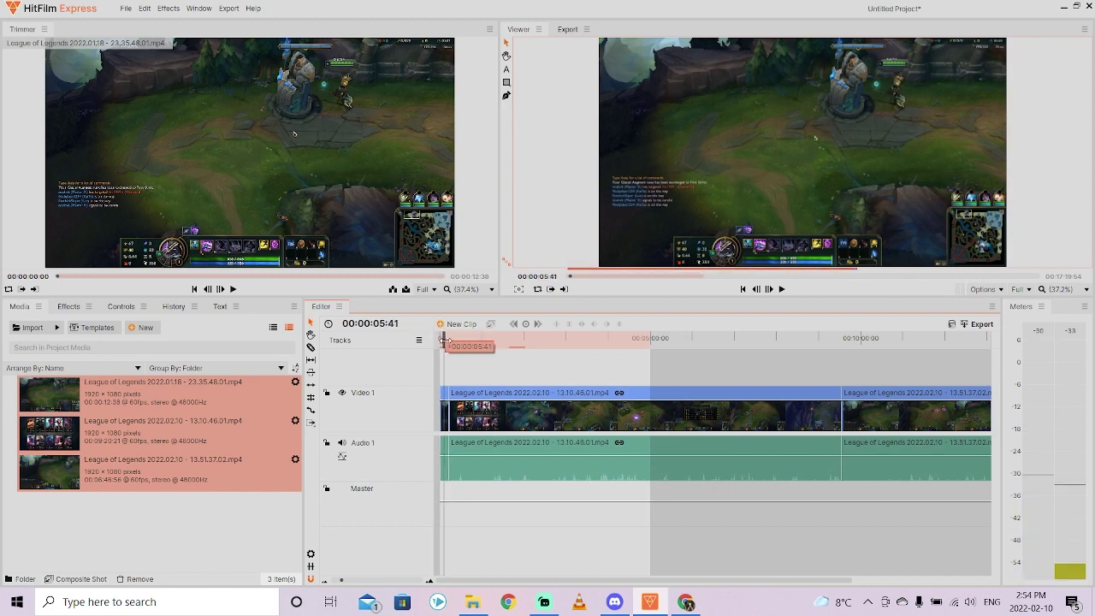
{"action": "left_click", "coordinate": [445, 395]}
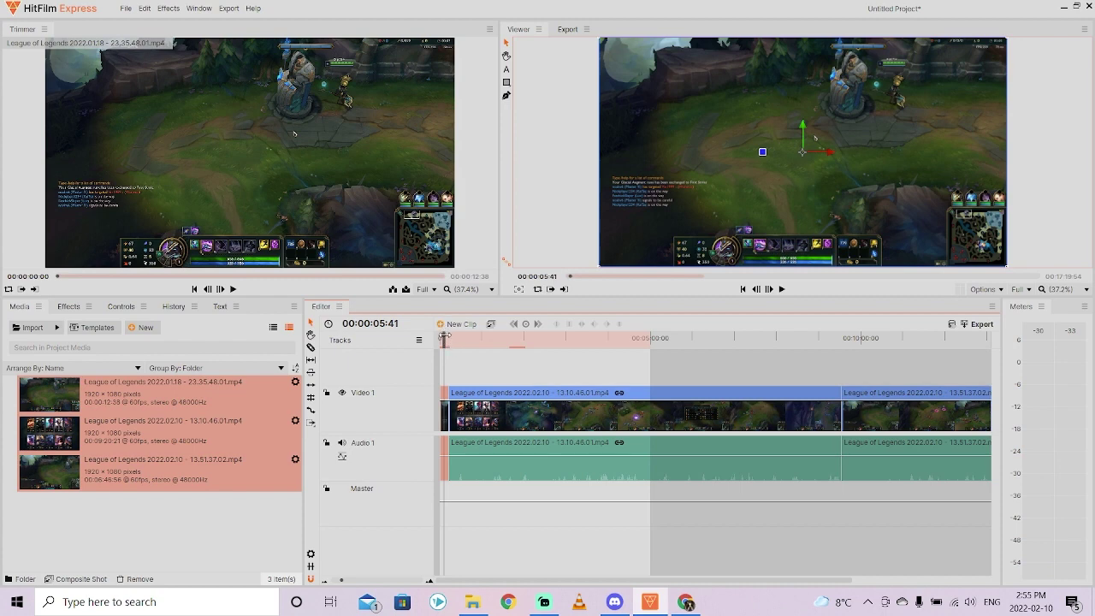
{"action": "left_click_drag", "start_coordinate": [444, 336], "coordinate": [480, 323]}
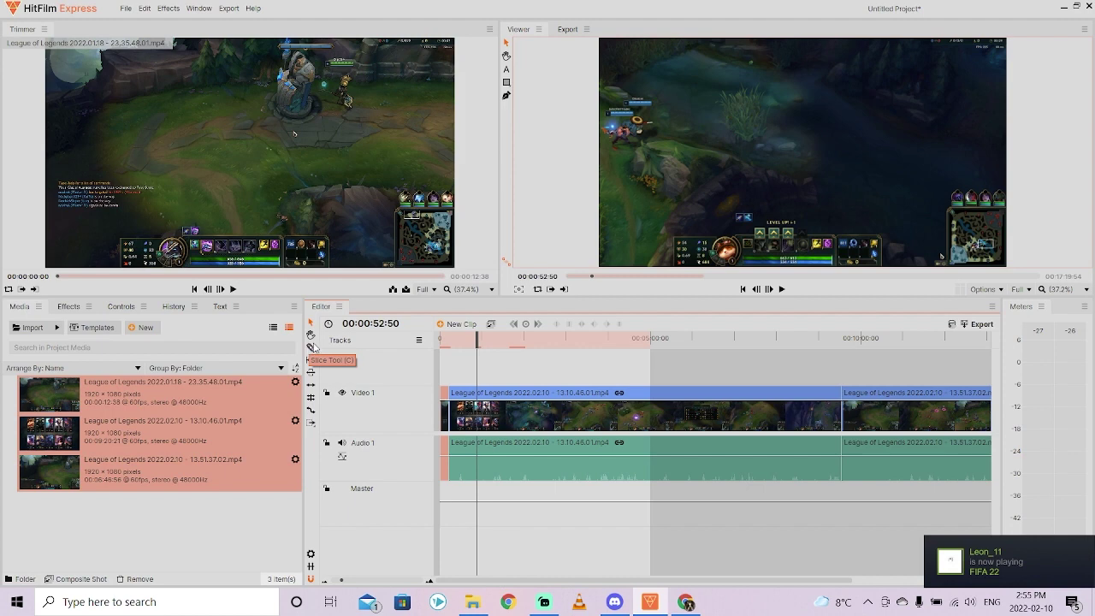
Slice the first clip at 00:00:52:50 and remove the short segment before the cut
{"action": "left_click", "coordinate": [314, 348]}
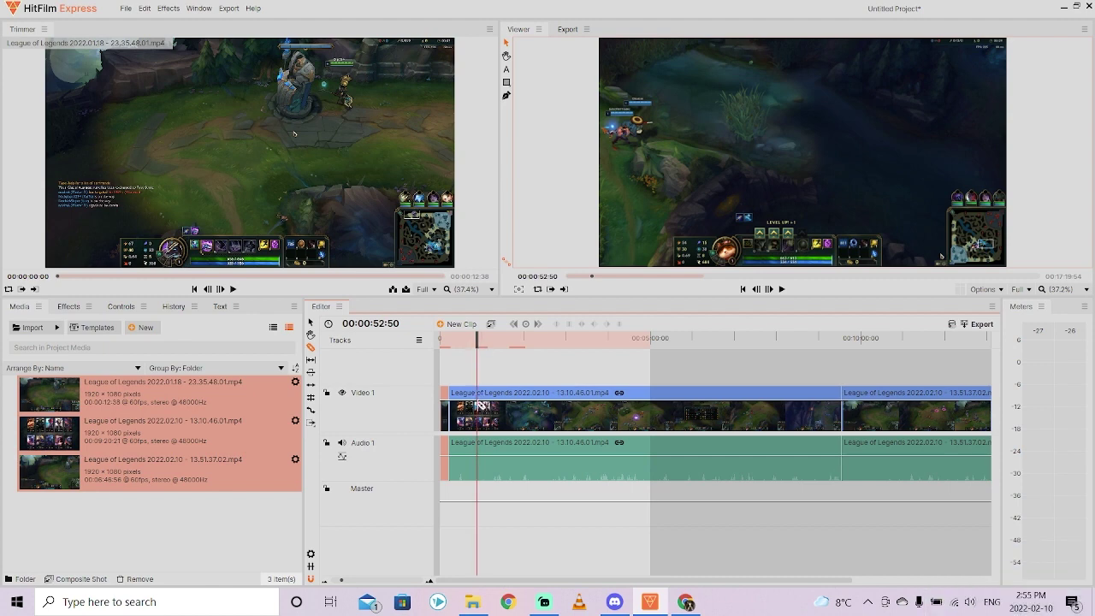
{"action": "left_click", "coordinate": [477, 407]}
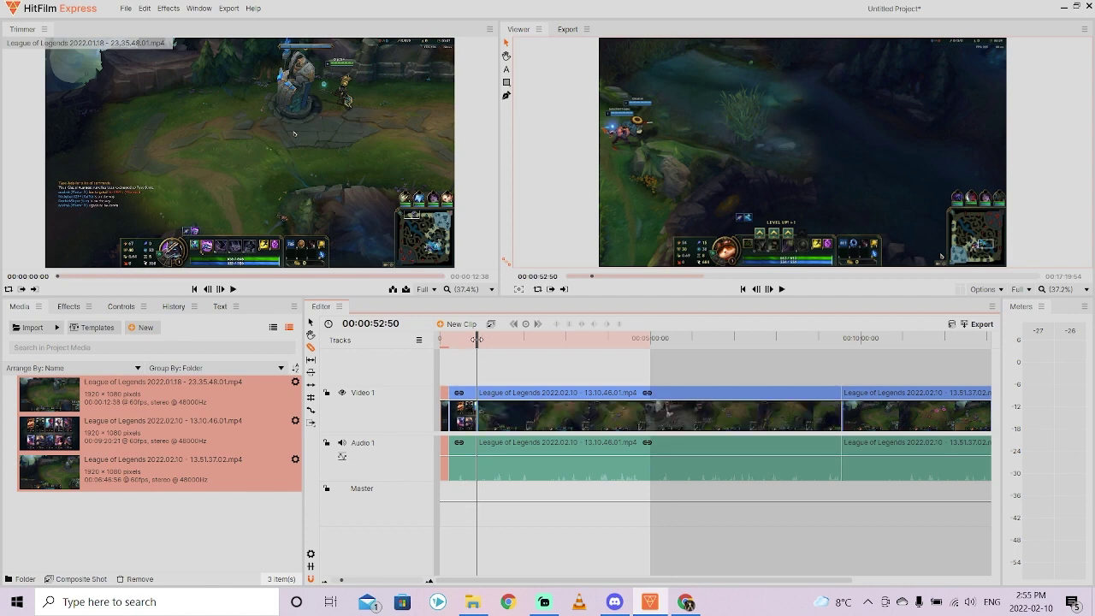
{"action": "left_click_drag", "start_coordinate": [477, 339], "coordinate": [511, 340]}
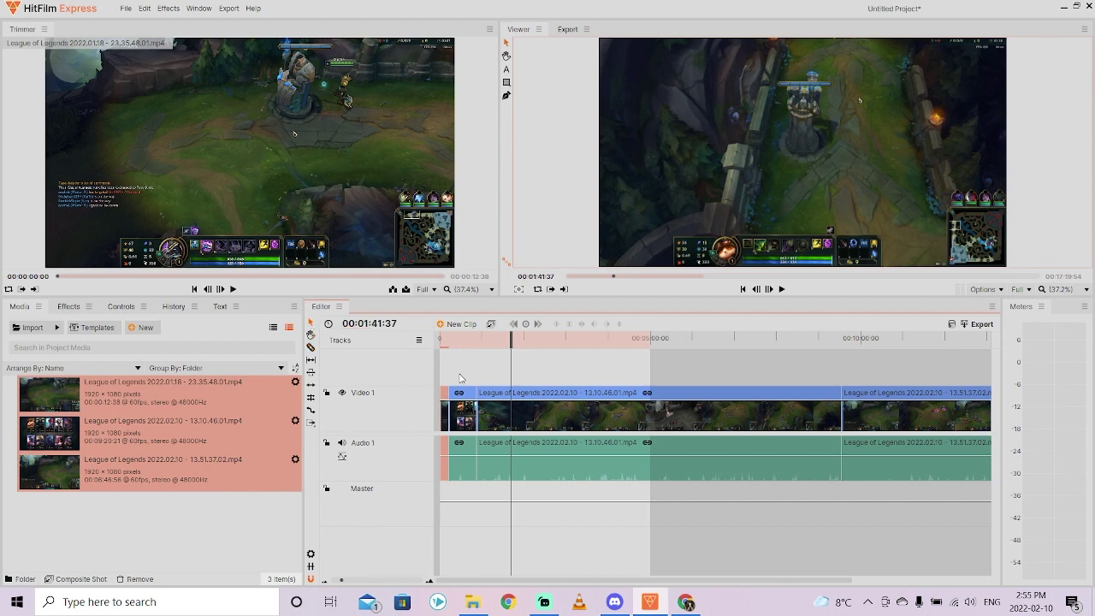
{"action": "left_click", "coordinate": [461, 413]}
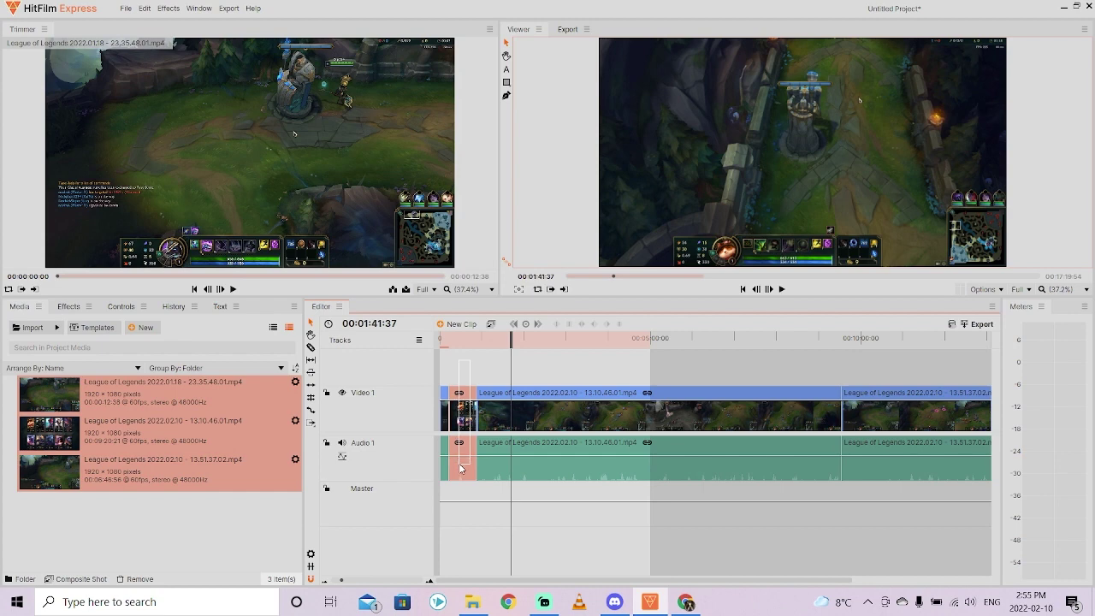
{"action": "right_click", "coordinate": [469, 394]}
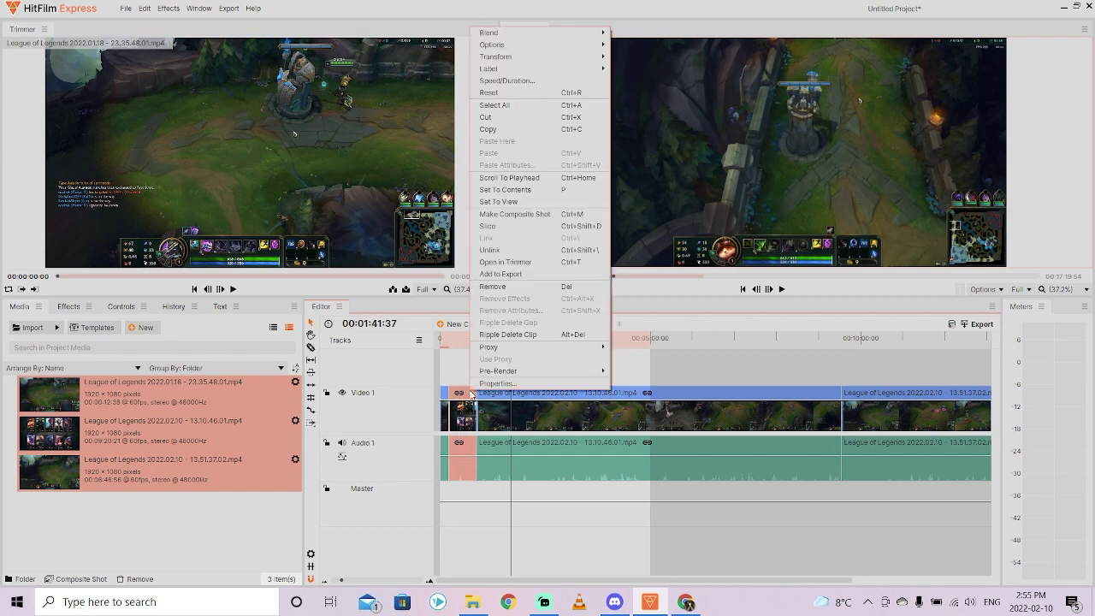
{"action": "left_click", "coordinate": [492, 287]}
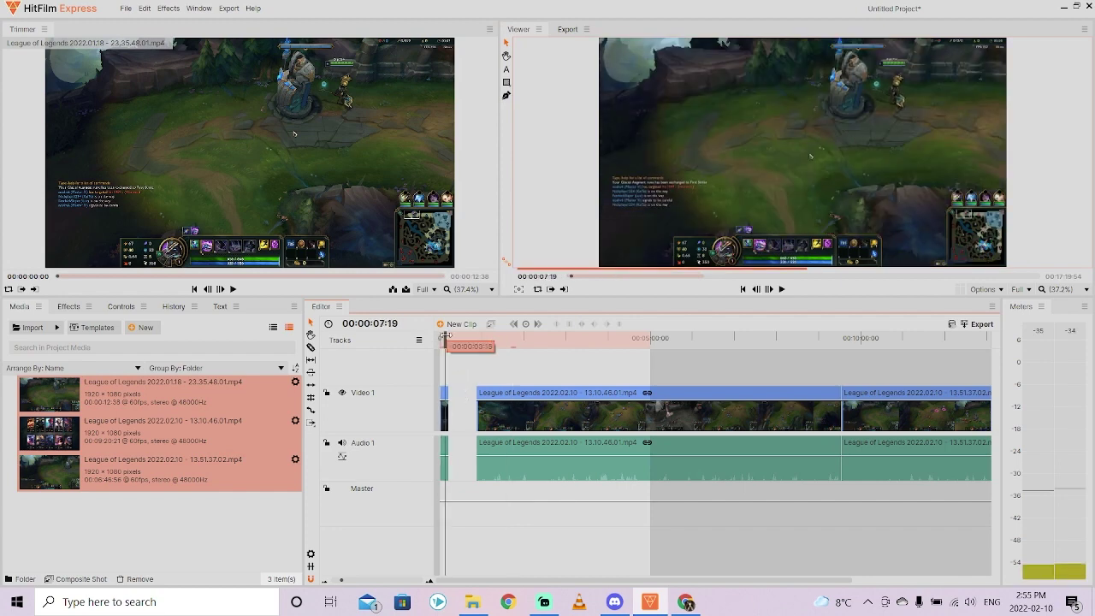
{"action": "left_click_drag", "start_coordinate": [436, 338], "coordinate": [492, 332]}
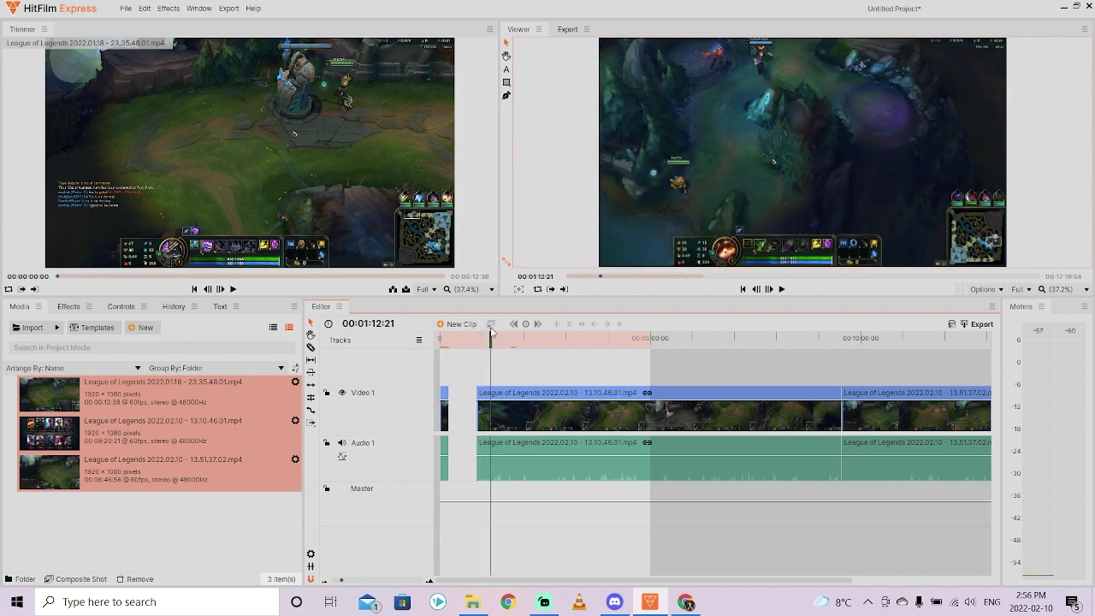
Split the clip at 00:01:12:21 with the Slice tool
{"action": "left_click", "coordinate": [313, 350]}
{"action": "left_click", "coordinate": [492, 396]}
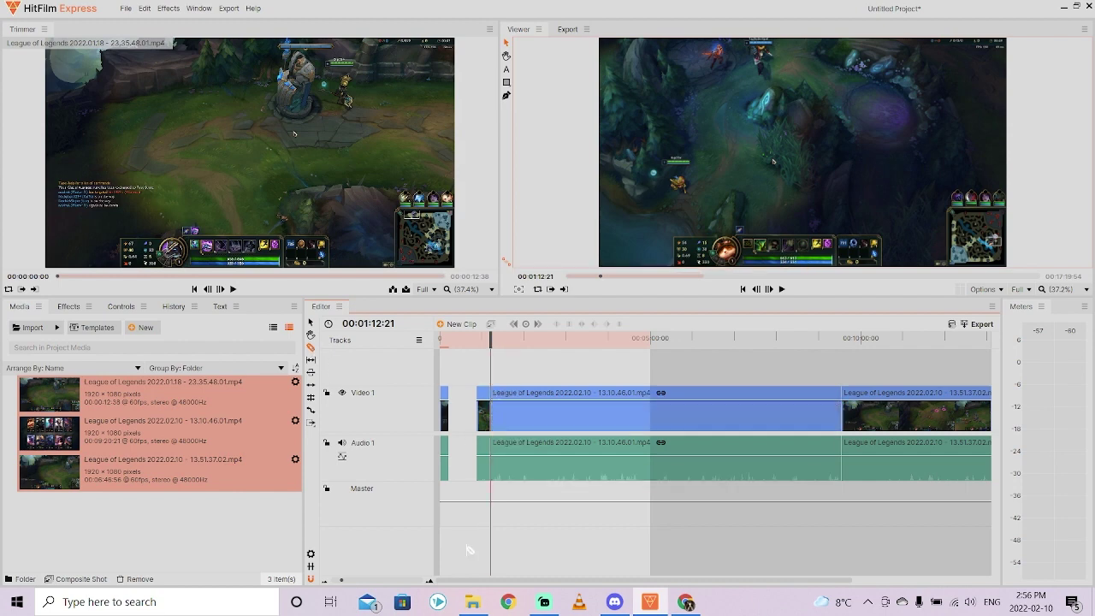
{"action": "left_click_drag", "start_coordinate": [494, 339], "coordinate": [553, 343]}
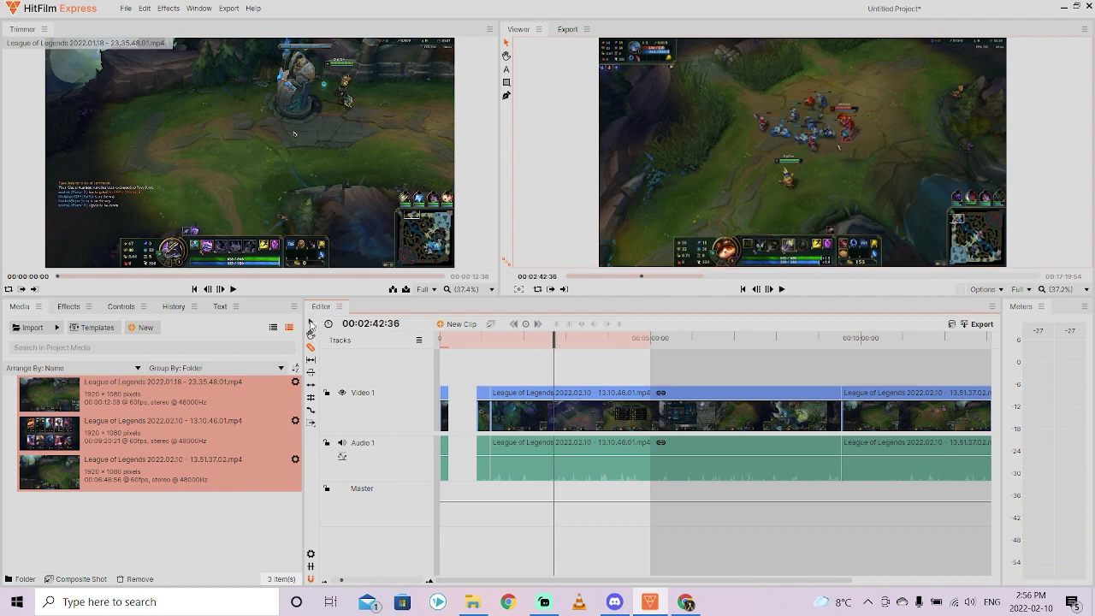
Move the selected clip section left toward the start, then scrub to 00:10:26:50
{"action": "left_click", "coordinate": [311, 324]}
{"action": "left_click_drag", "start_coordinate": [461, 356], "coordinate": [481, 450]}
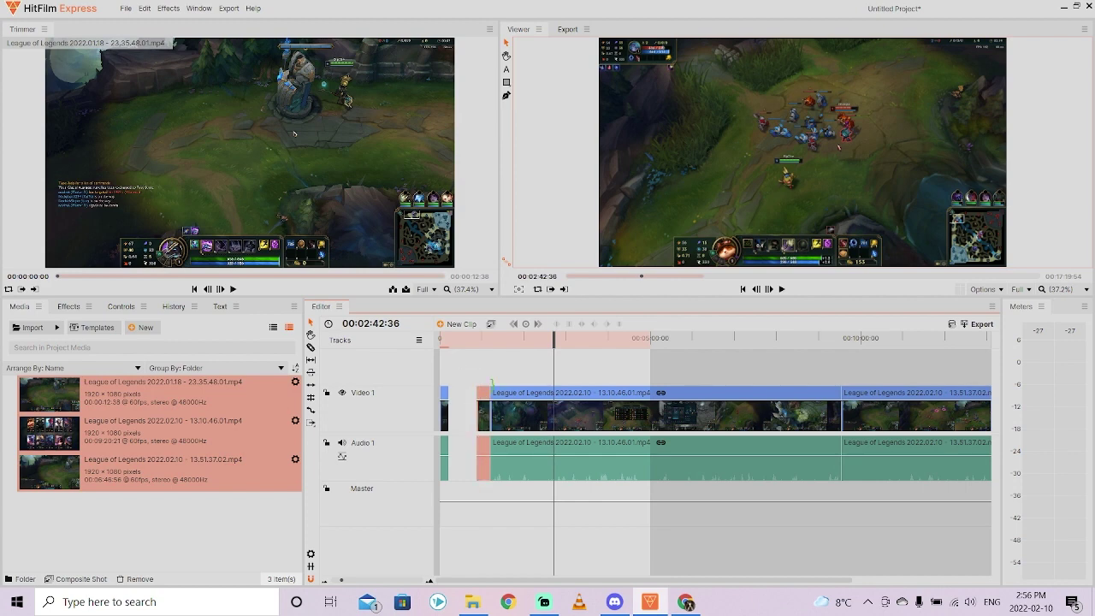
{"action": "left_click_drag", "start_coordinate": [485, 394], "coordinate": [462, 397]}
{"action": "left_click_drag", "start_coordinate": [457, 339], "coordinate": [864, 347]}
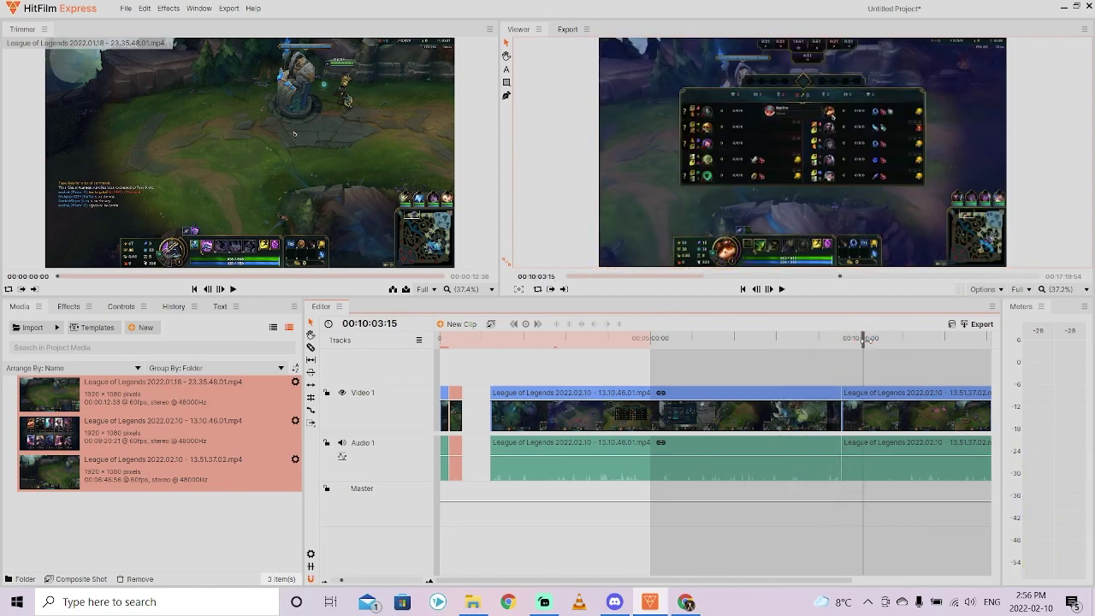
{"action": "left_click_drag", "start_coordinate": [866, 341], "coordinate": [885, 342]}
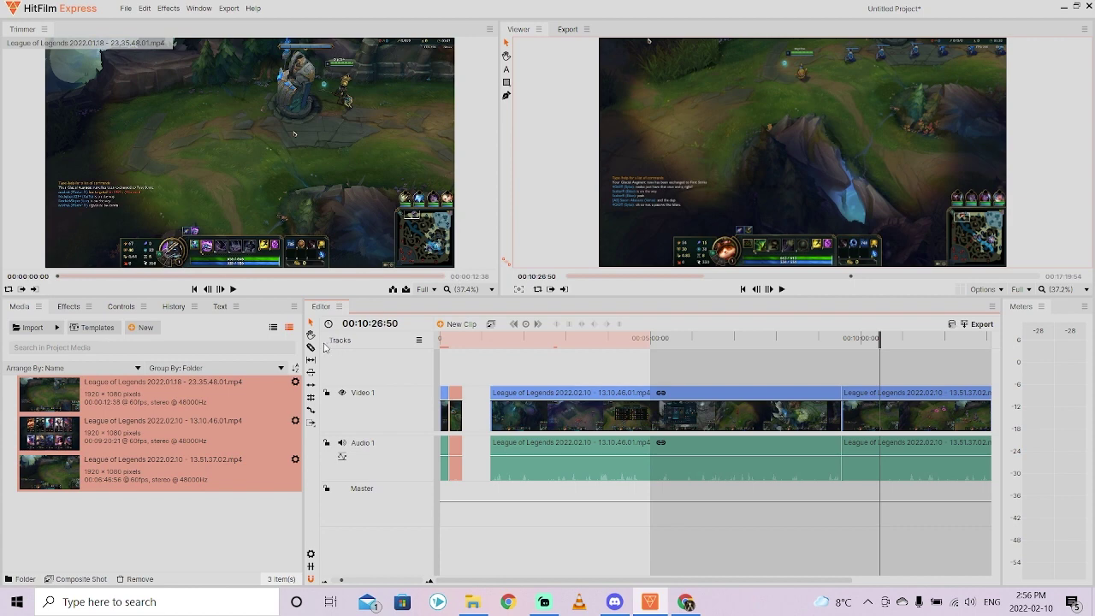
Cut the footage at 00:10:26:50 and at 00:11:12:22
{"action": "left_click", "coordinate": [311, 348]}
{"action": "left_click", "coordinate": [881, 394]}
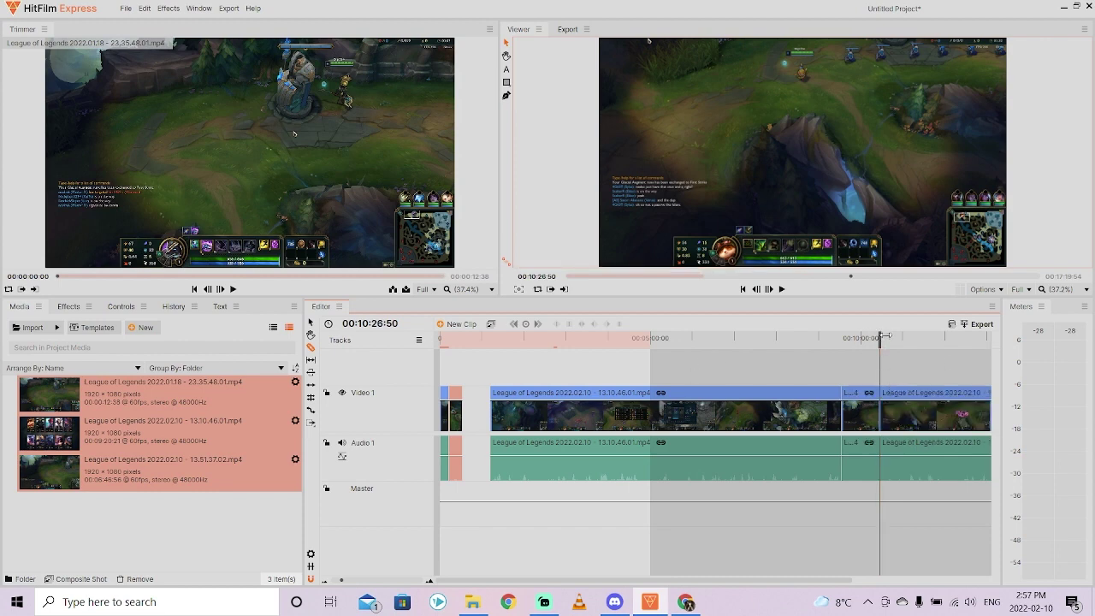
{"action": "left_click_drag", "start_coordinate": [886, 336], "coordinate": [917, 324]}
{"action": "key", "text": "space"}
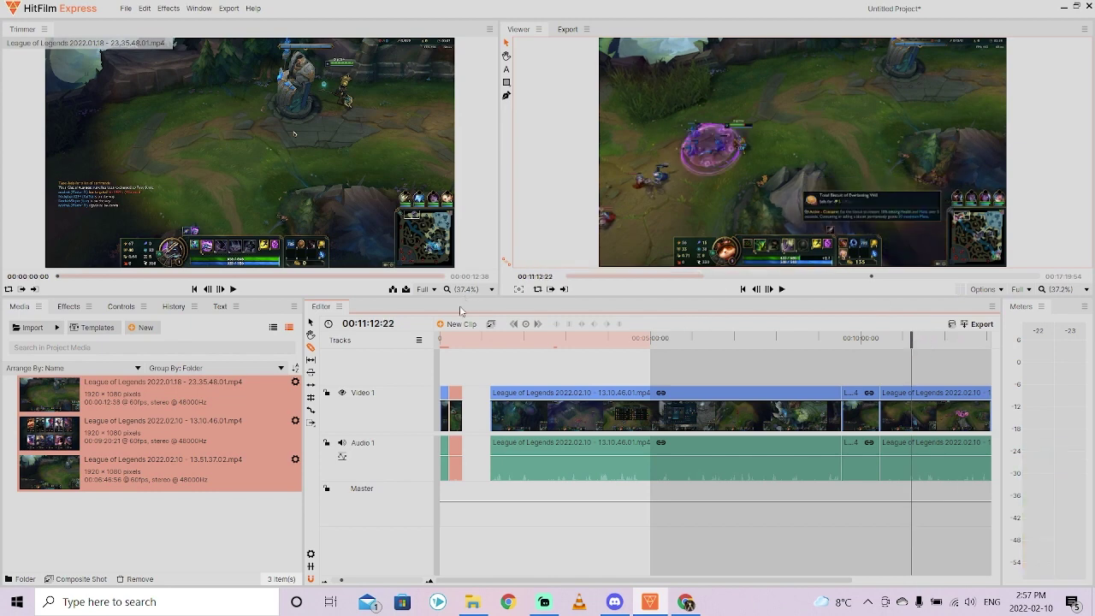
{"action": "left_click", "coordinate": [310, 348]}
{"action": "left_click", "coordinate": [912, 396]}
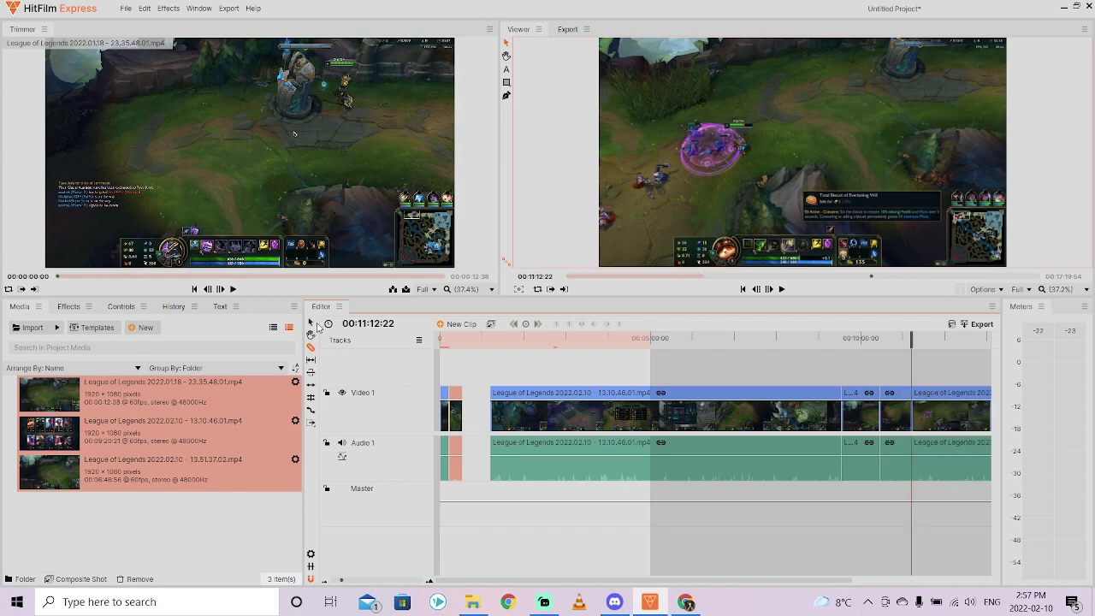
Marquee-select the unwanted clips before the kept section and remove them
{"action": "left_click", "coordinate": [311, 324]}
{"action": "left_click_drag", "start_coordinate": [518, 366], "coordinate": [872, 547]}
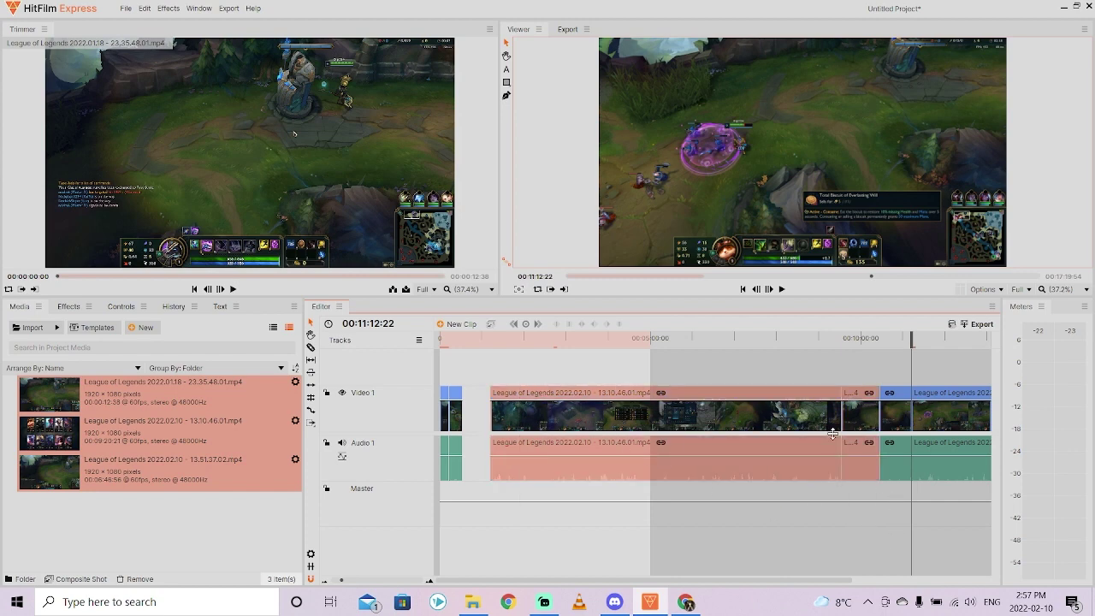
{"action": "right_click", "coordinate": [749, 397]}
{"action": "left_click", "coordinate": [815, 295]}
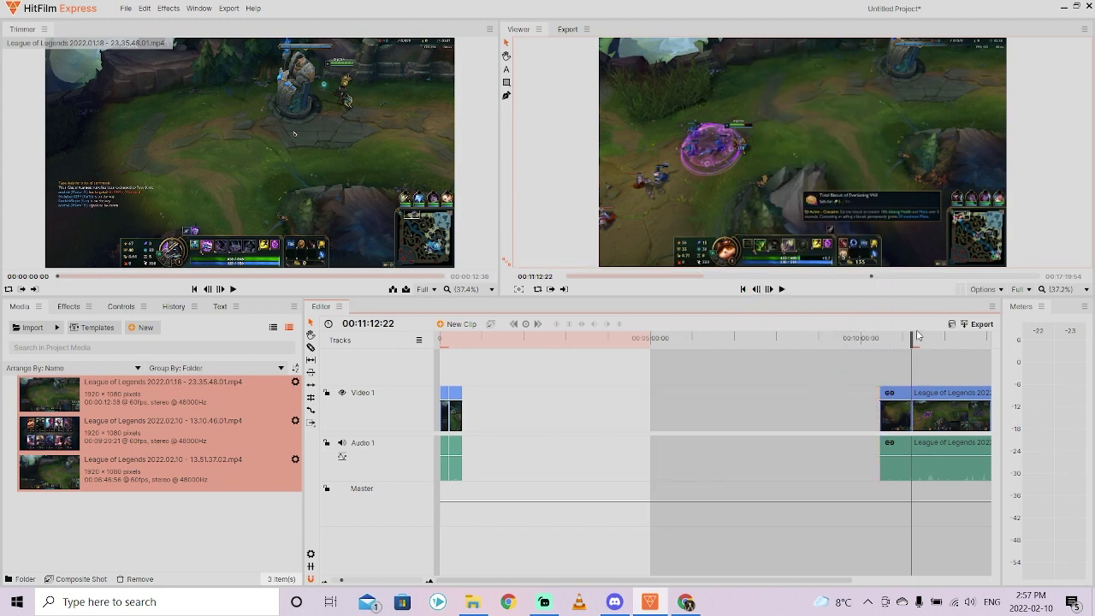
Move the kept section up against the first clip on the timeline
{"action": "left_click_drag", "start_coordinate": [917, 335], "coordinate": [896, 335]}
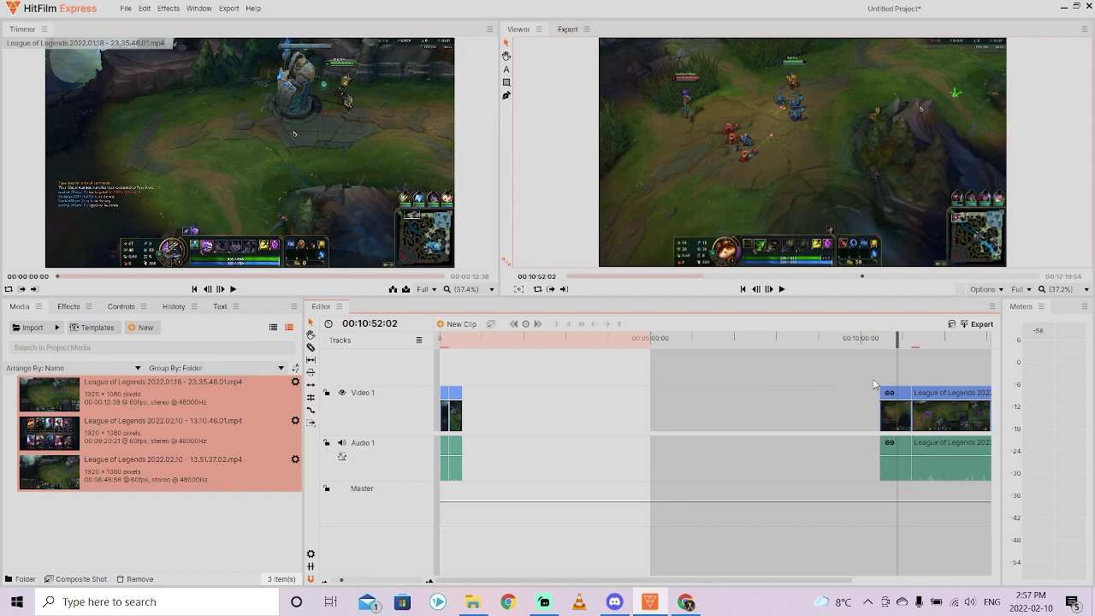
{"action": "left_click_drag", "start_coordinate": [856, 368], "coordinate": [895, 496]}
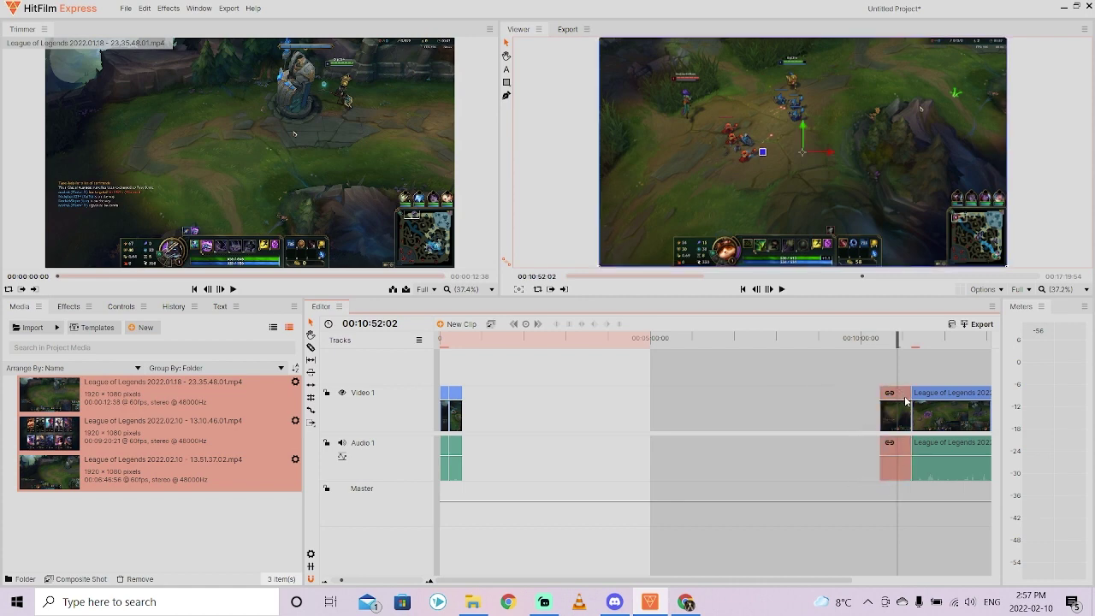
{"action": "left_click_drag", "start_coordinate": [905, 402], "coordinate": [493, 419]}
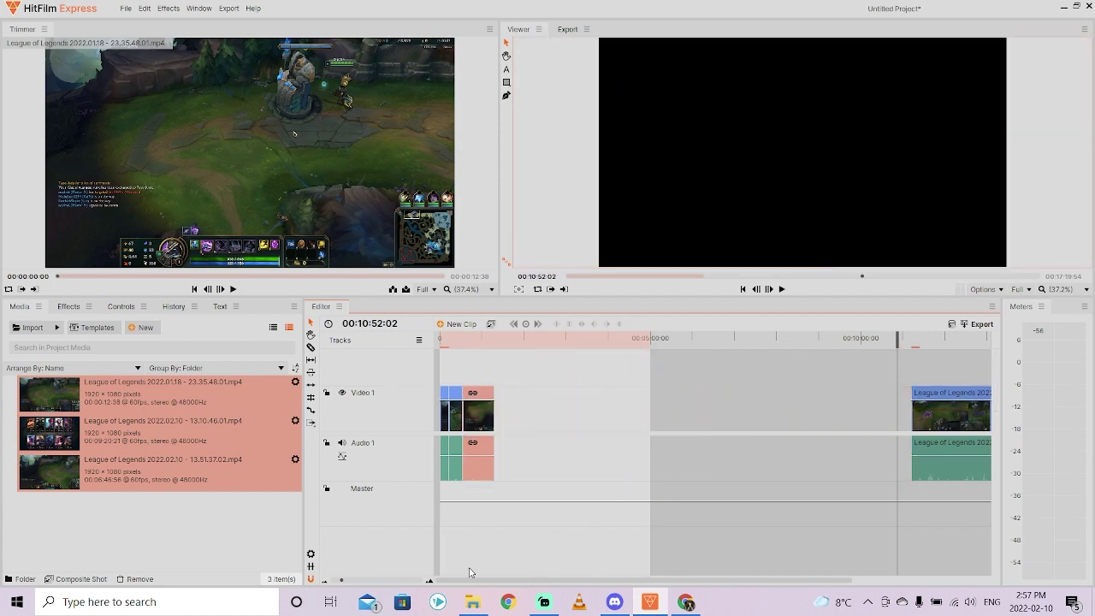
{"action": "left_click_drag", "start_coordinate": [340, 584], "coordinate": [327, 585]}
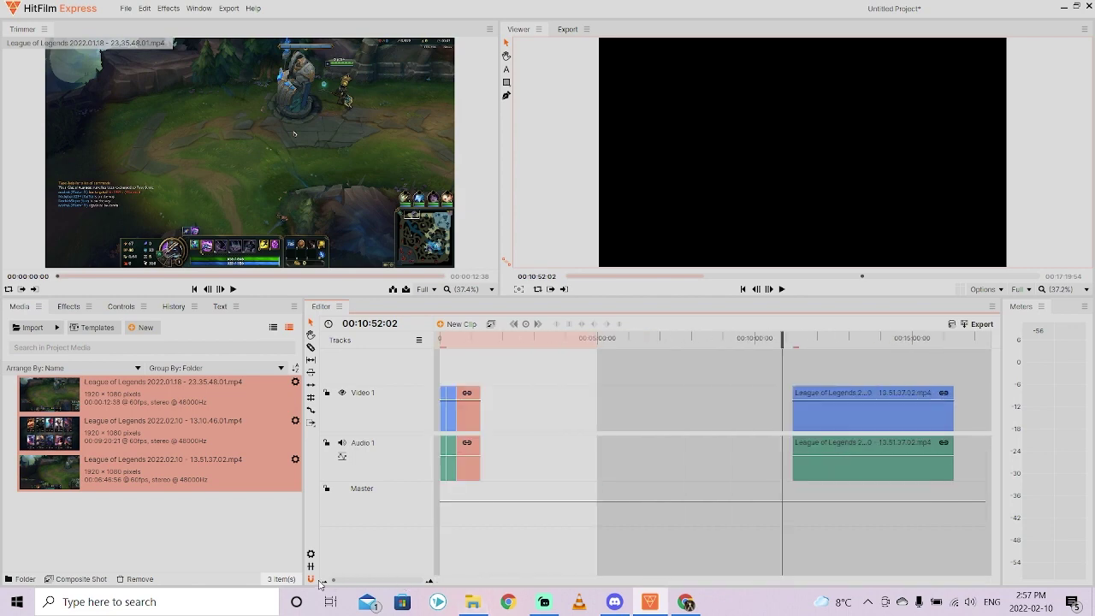
Remove the leftover end of the 13.51.37.02 clip and play the edit from the start
{"action": "left_click", "coordinate": [892, 456]}
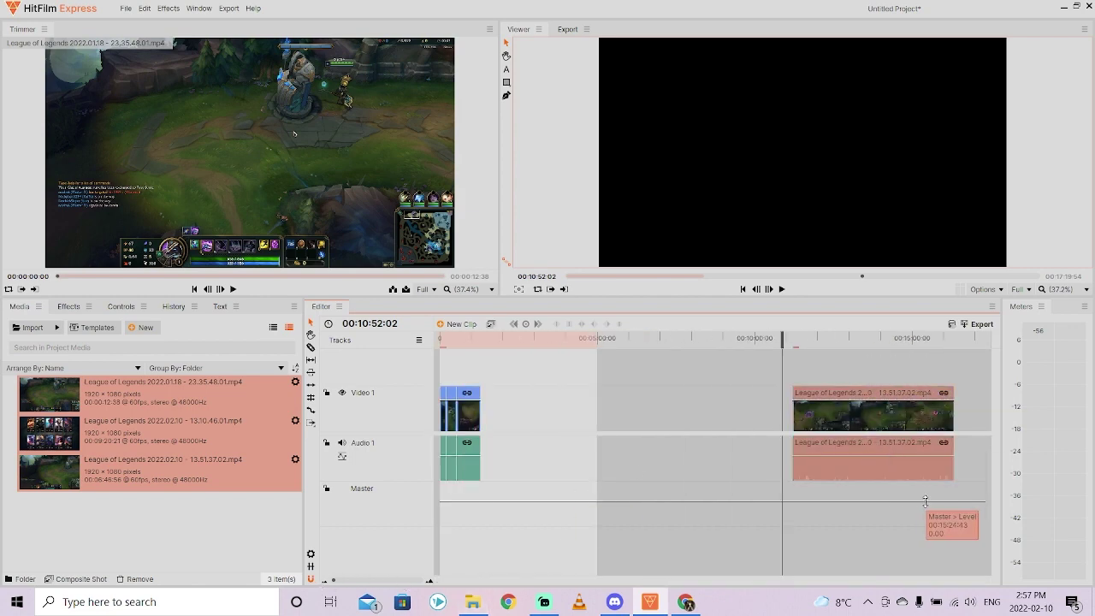
{"action": "right_click", "coordinate": [853, 399]}
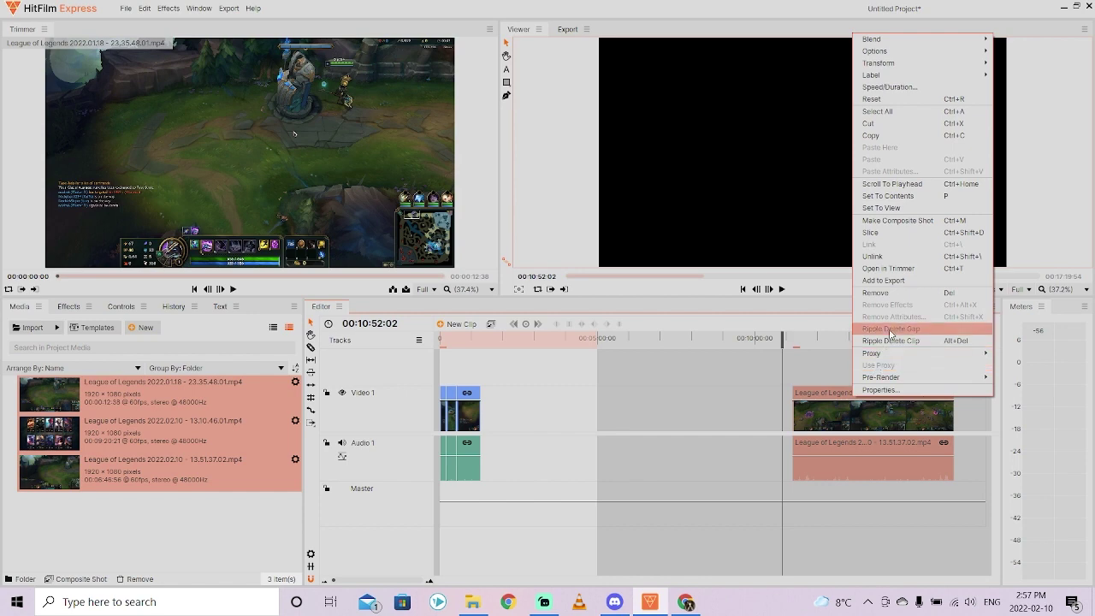
{"action": "left_click", "coordinate": [906, 295]}
{"action": "key", "text": "Home"}
{"action": "key", "text": "space"}
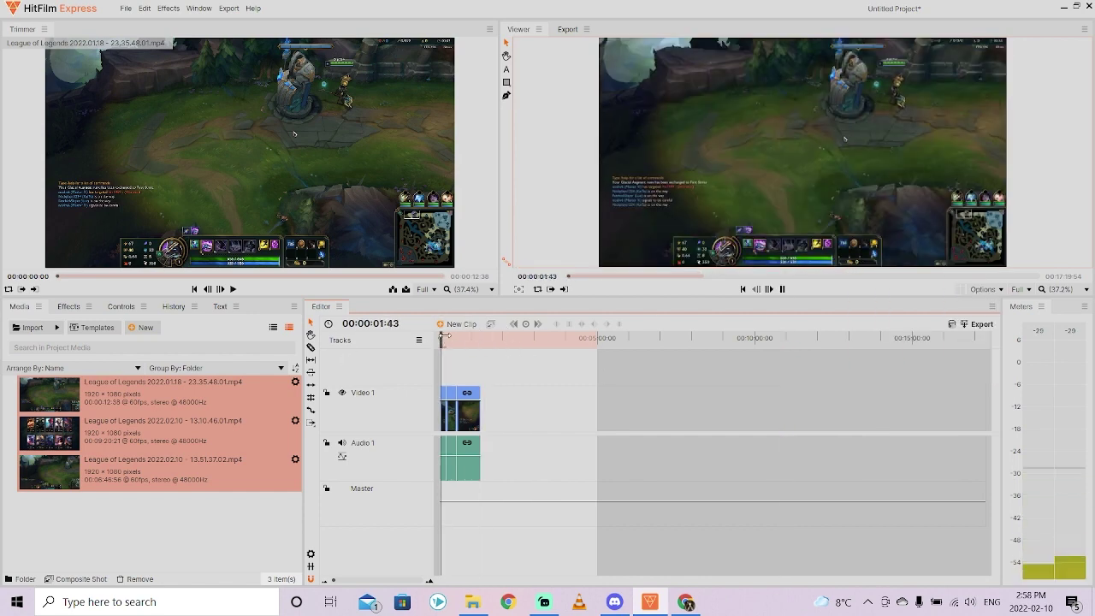
Play back the edit from about 00:00:09:27 and again from 00:00:28:10
{"action": "left_click_drag", "start_coordinate": [445, 333], "coordinate": [446, 339]}
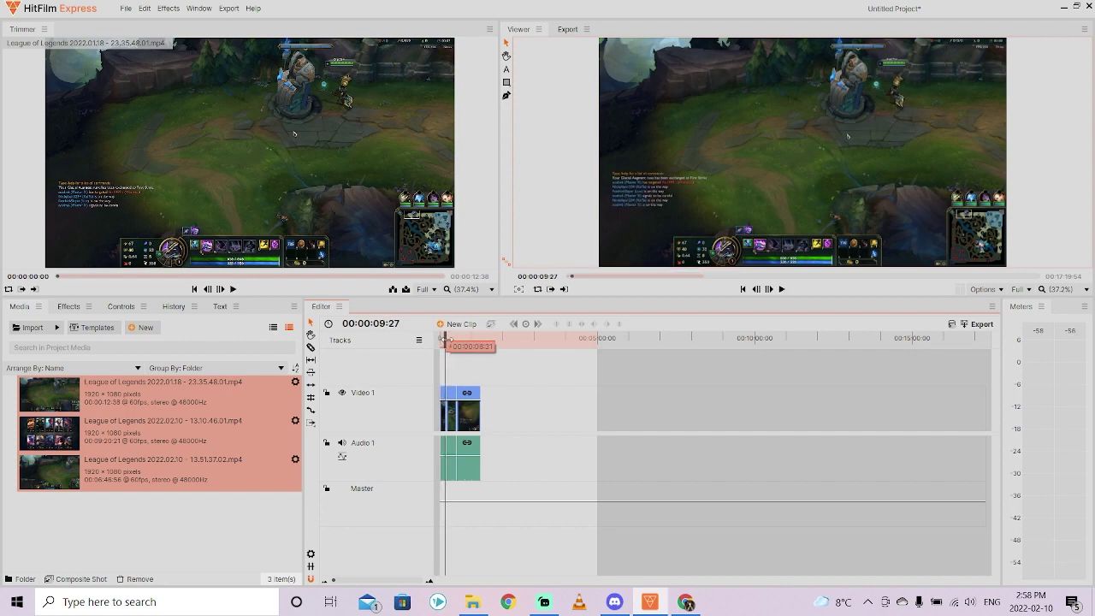
{"action": "key", "text": "space"}
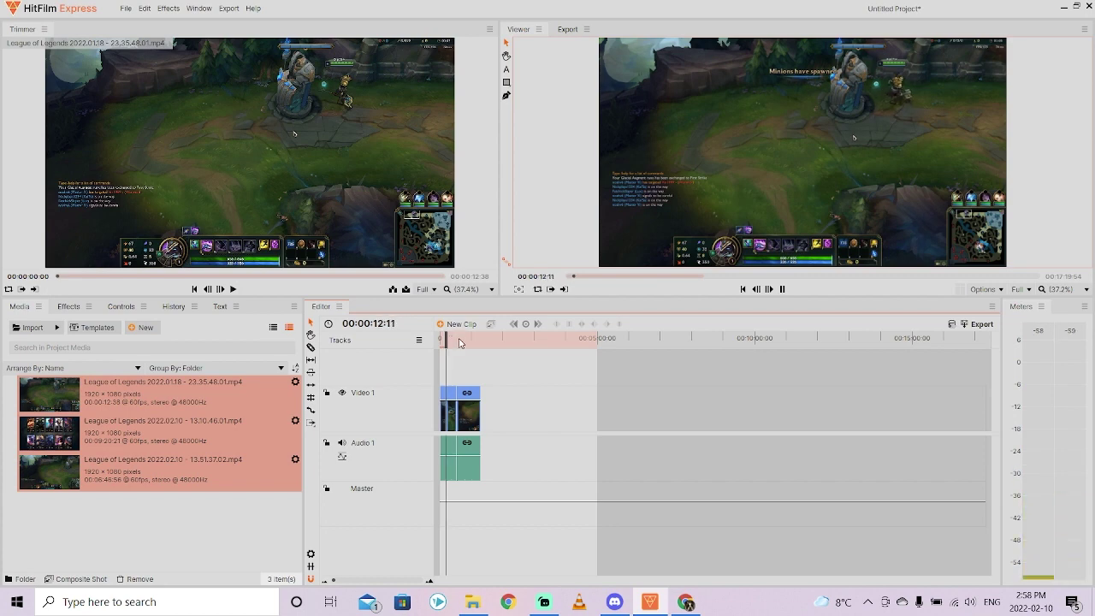
{"action": "key", "text": "space"}
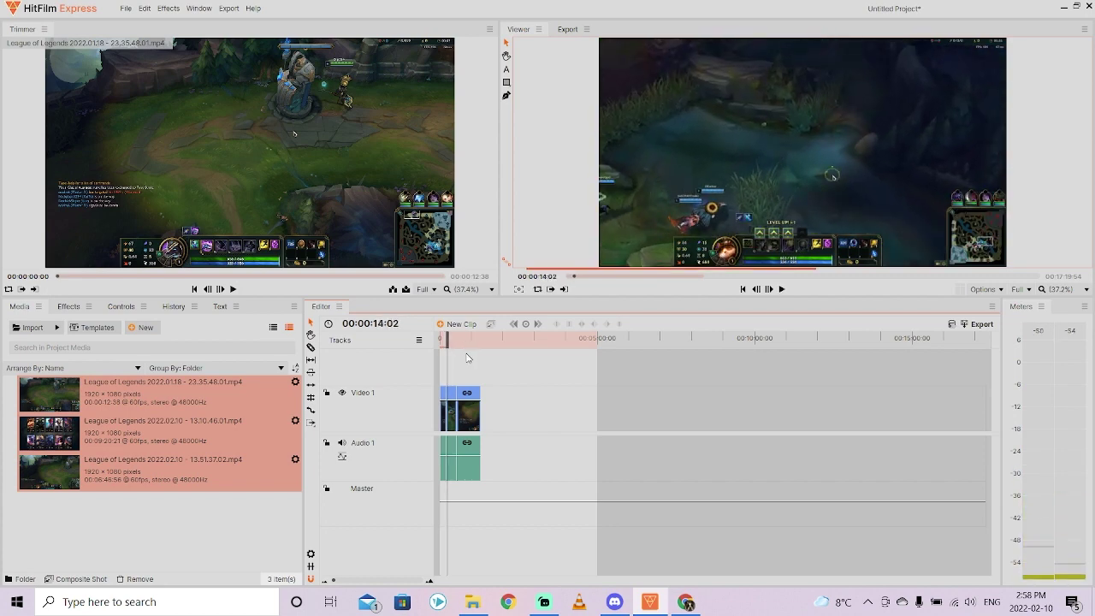
{"action": "left_click_drag", "start_coordinate": [447, 340], "coordinate": [458, 339]}
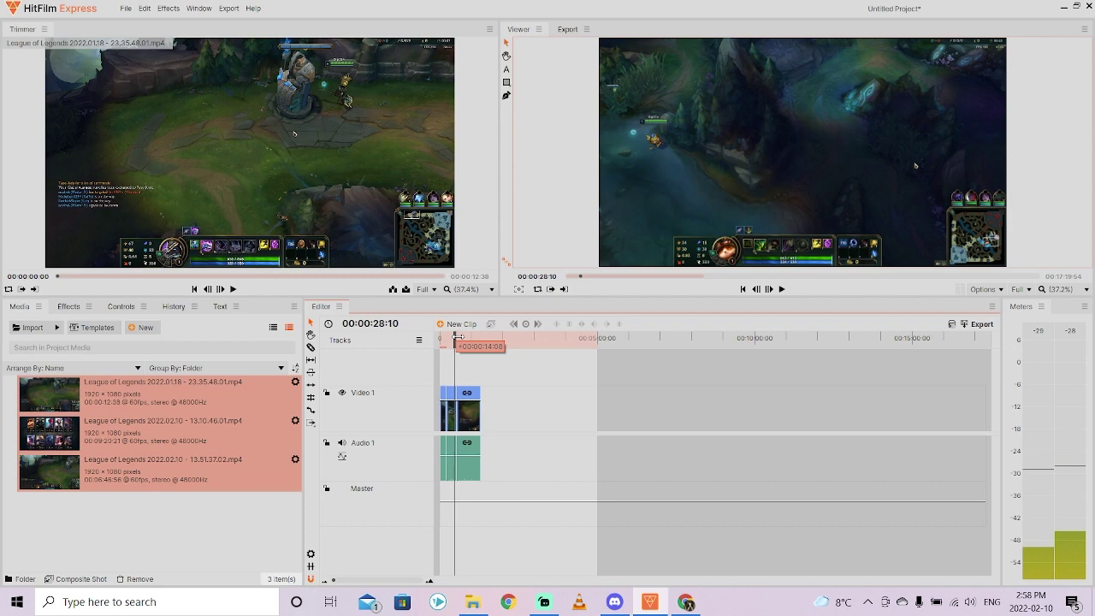
{"action": "key", "text": "space"}
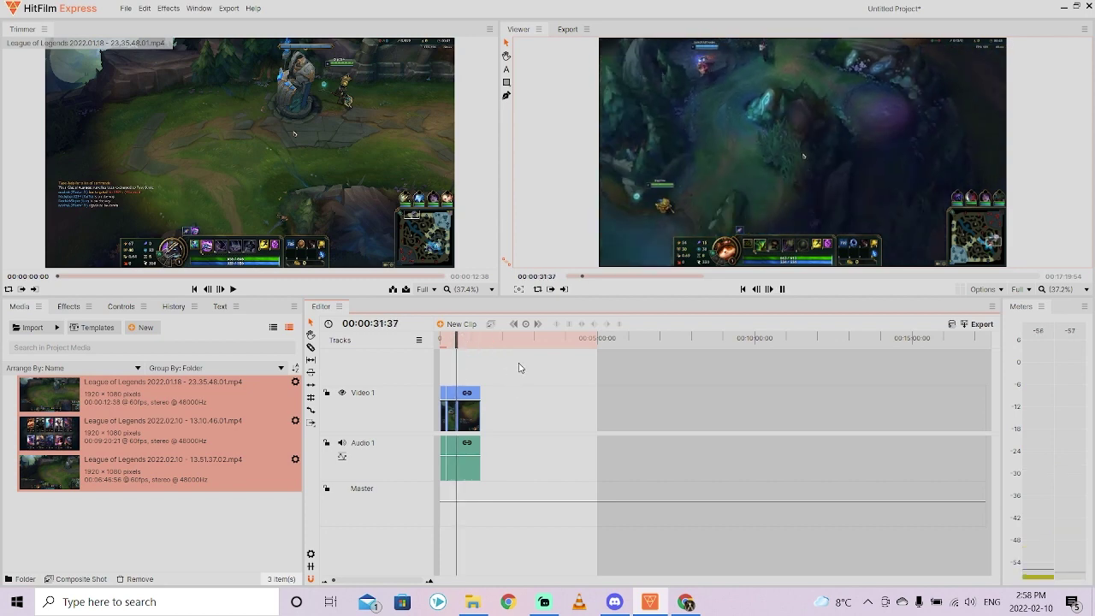
{"action": "key", "text": "space"}
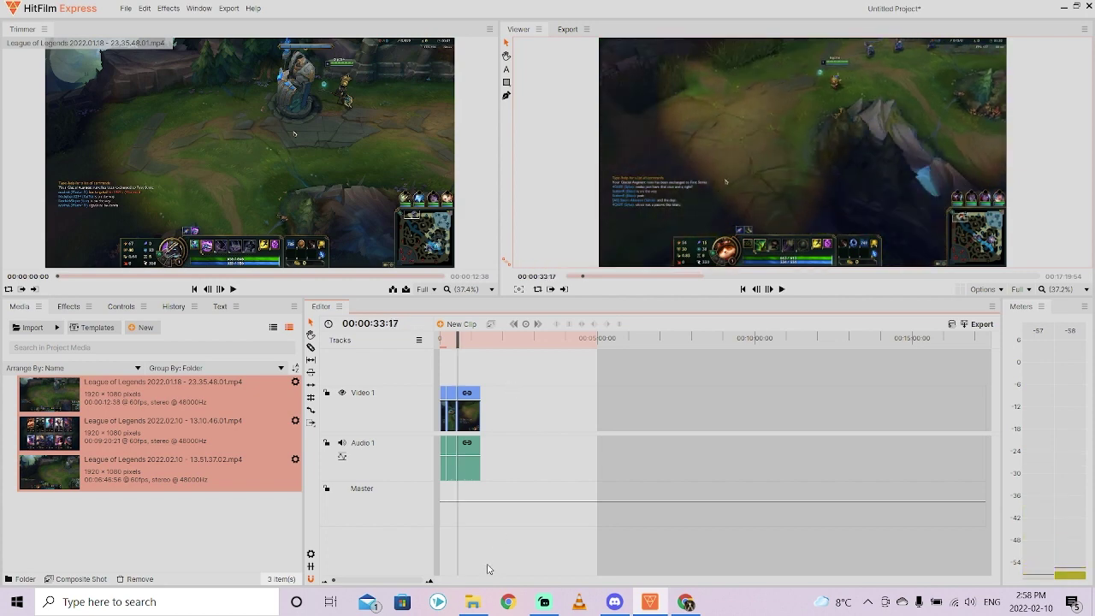
Zoom the timeline in and review the first join around 00:00:11:35 and 00:00:10:22
{"action": "left_click_drag", "start_coordinate": [335, 583], "coordinate": [361, 584]}
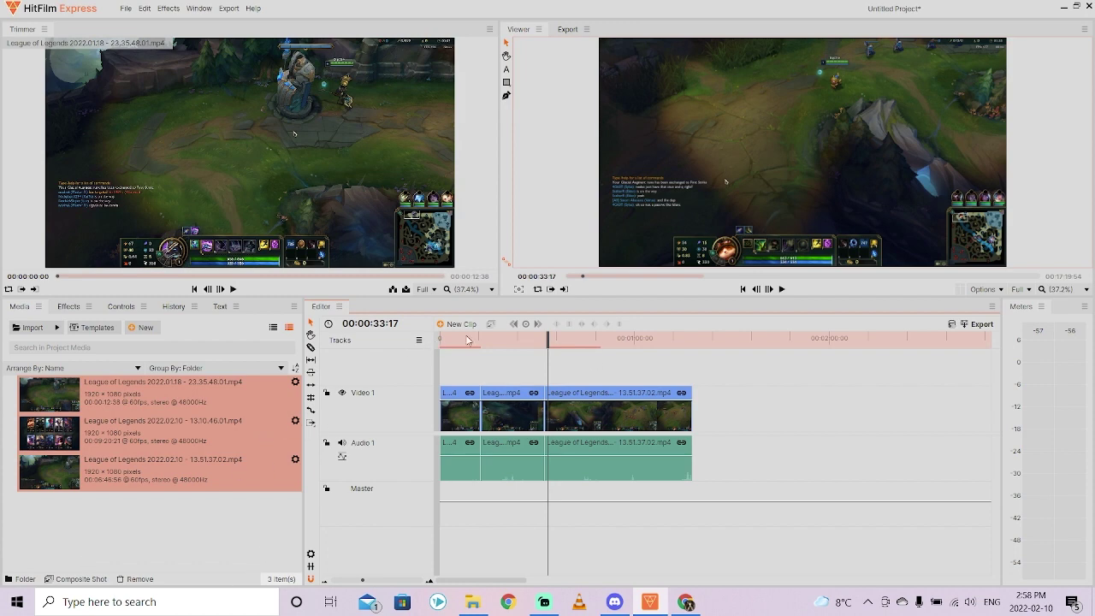
{"action": "left_click_drag", "start_coordinate": [467, 340], "coordinate": [478, 333]}
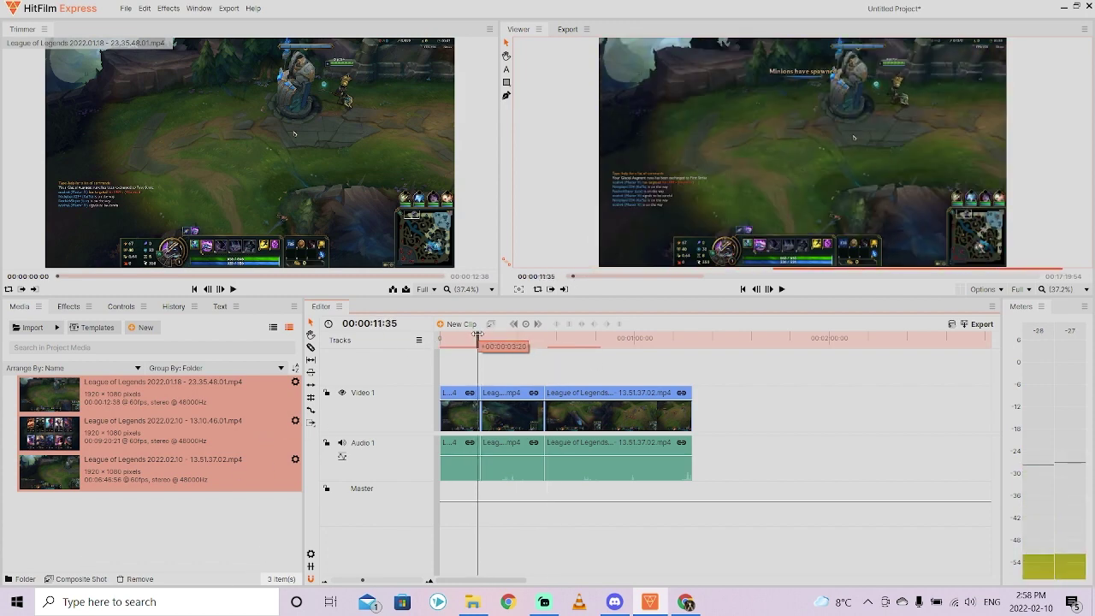
{"action": "key", "text": "space"}
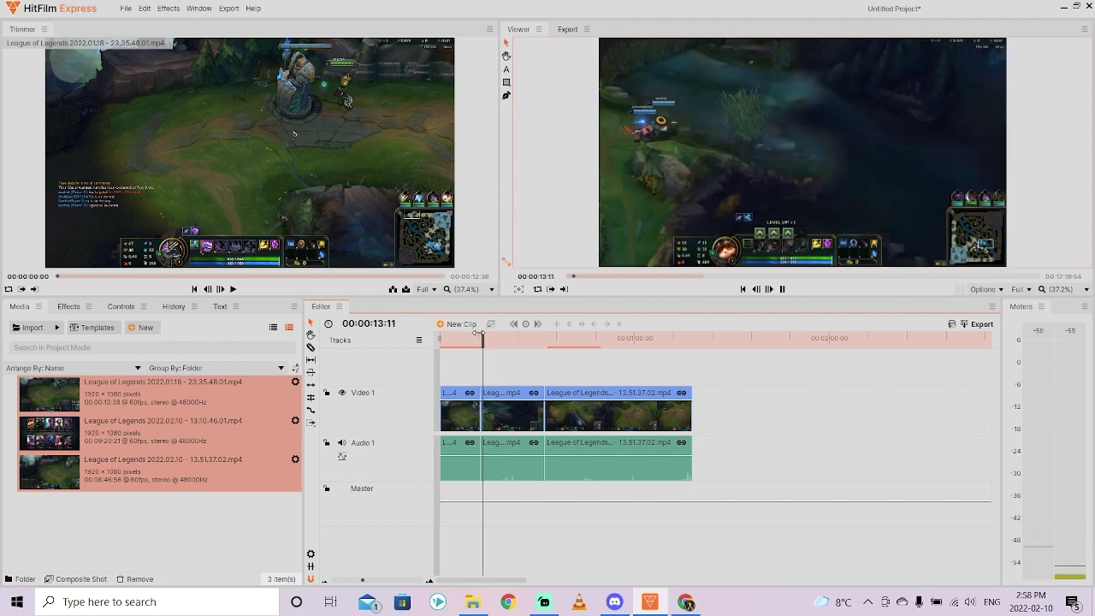
{"action": "key", "text": "space"}
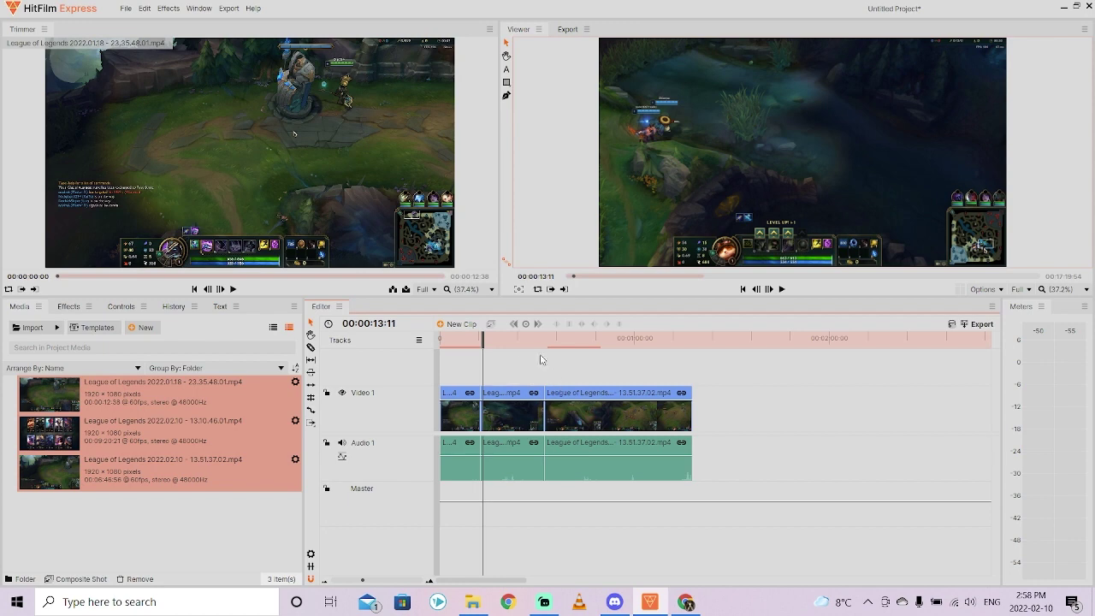
{"action": "mouse_move", "coordinate": [482, 339]}
{"action": "left_mouse_down"}
{"action": "mouse_move", "coordinate": [442, 339]}
{"action": "mouse_move", "coordinate": [473, 339]}
{"action": "left_mouse_up"}
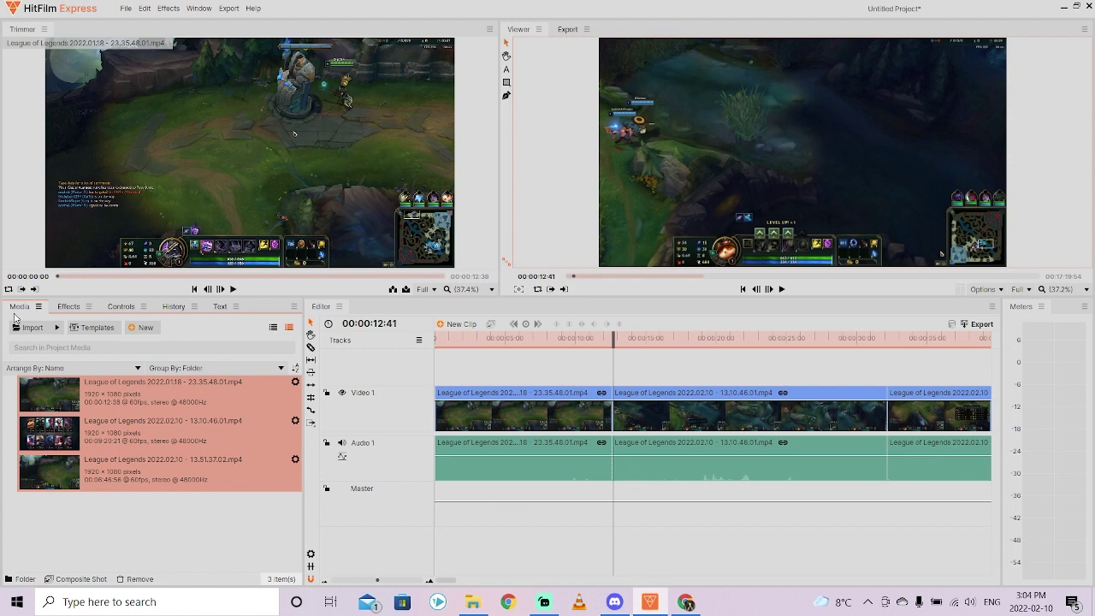
In the Effects panel, expand Transitions - Video > Dissolve to list Cross Dissolve and the others
{"action": "left_click", "coordinate": [66, 307]}
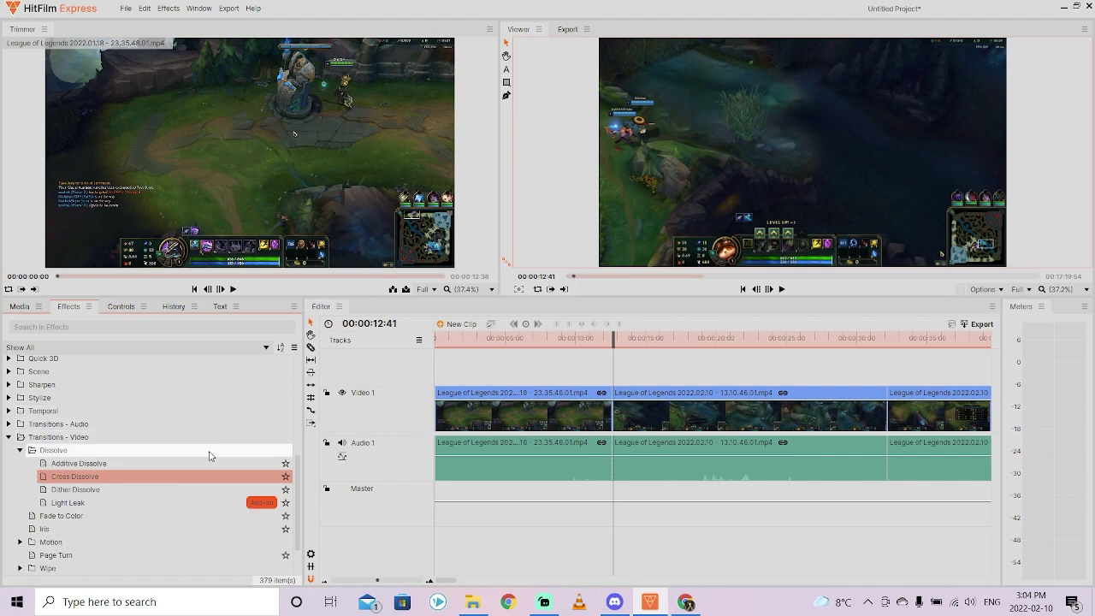
{"action": "left_click", "coordinate": [8, 437]}
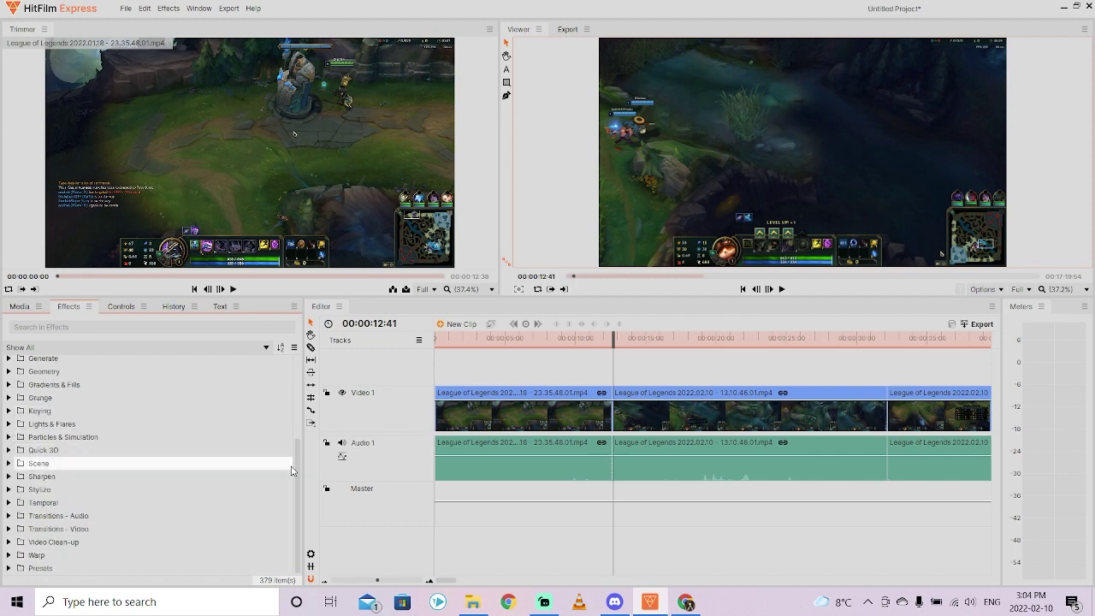
{"action": "scroll", "coordinate": [295, 461], "scroll_direction": "up", "scroll_amount": 5}
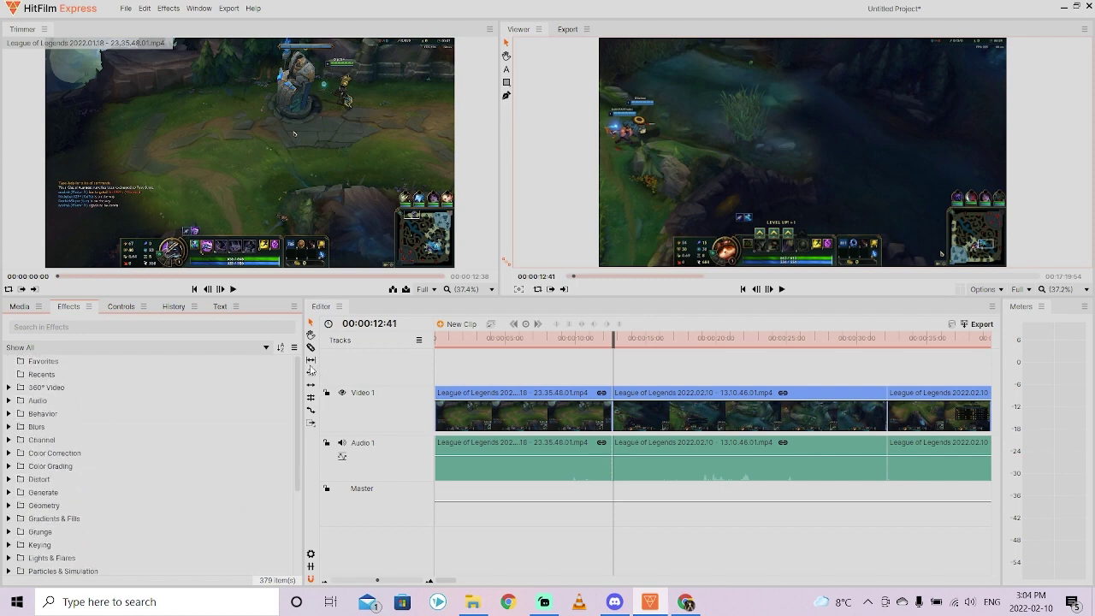
{"action": "scroll", "coordinate": [149, 438], "scroll_direction": "down", "scroll_amount": 4}
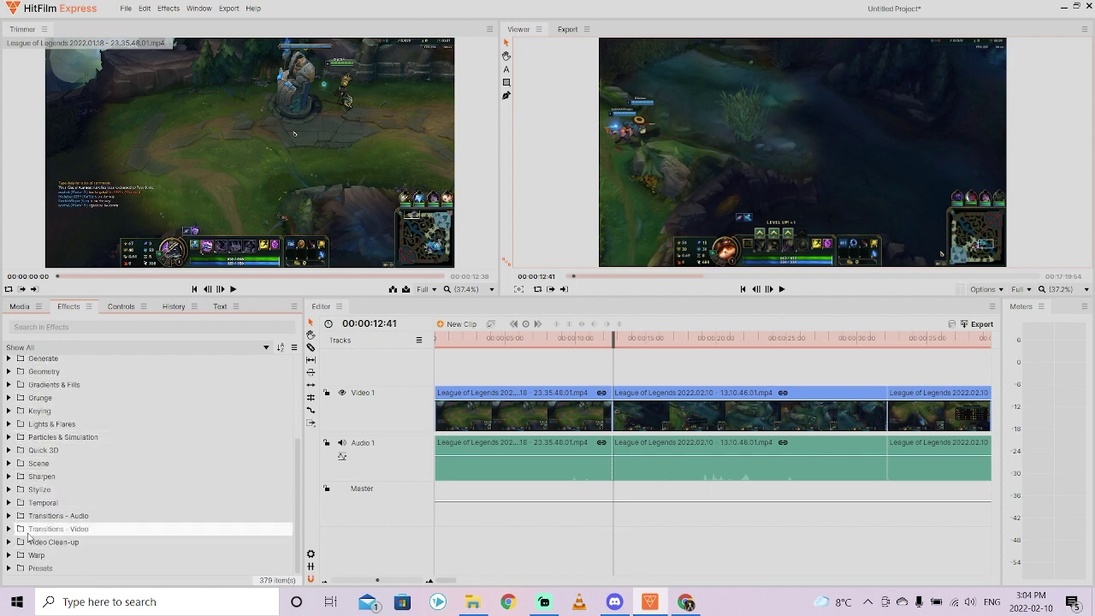
{"action": "left_click", "coordinate": [9, 528]}
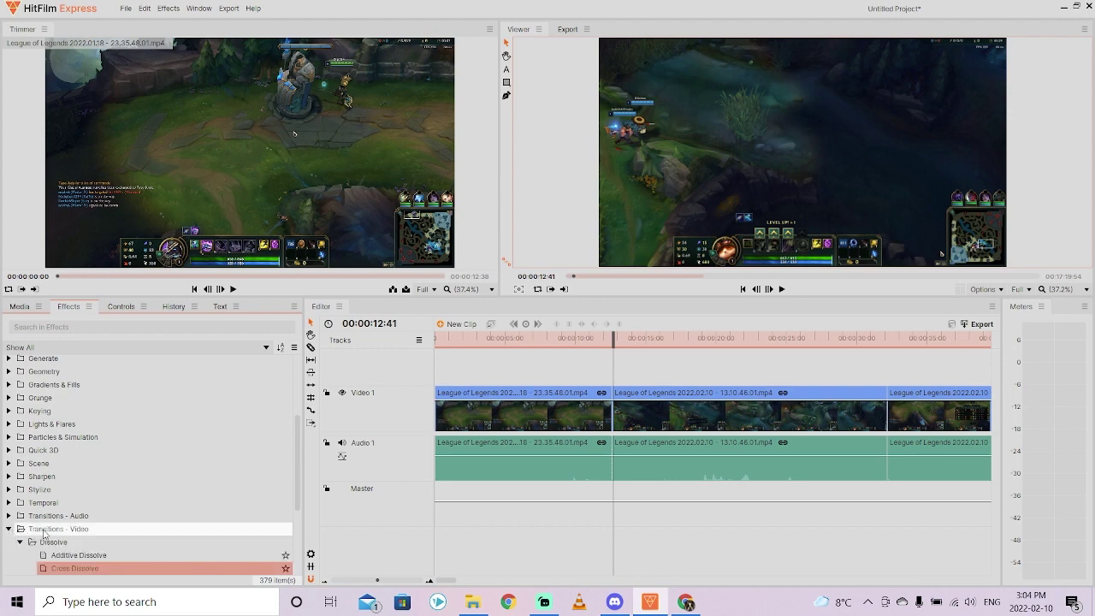
{"action": "scroll", "coordinate": [182, 490], "scroll_direction": "down", "scroll_amount": 3}
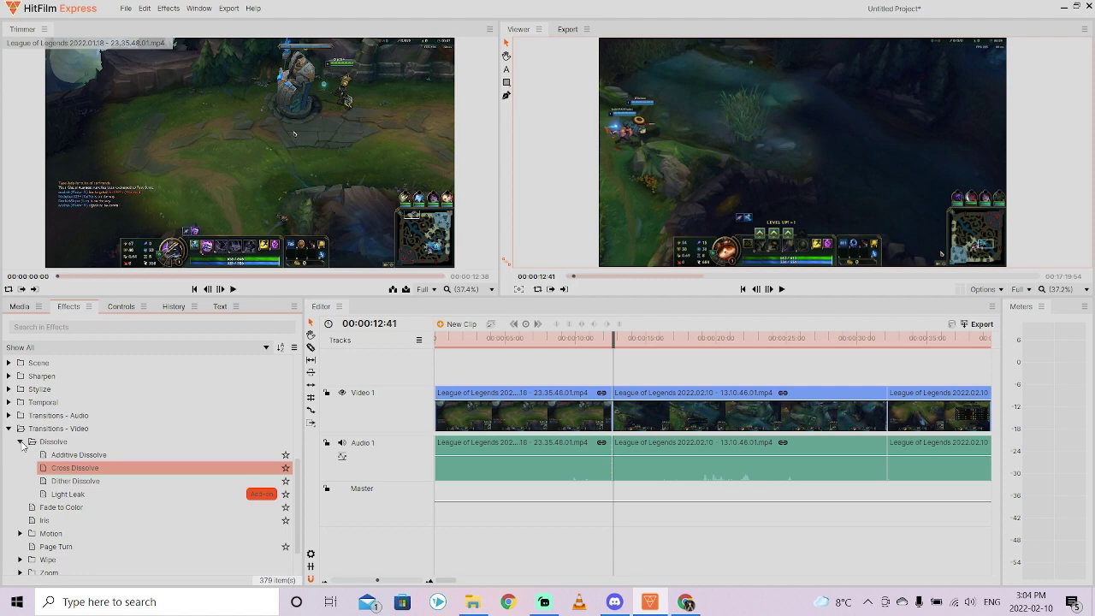
{"action": "left_click", "coordinate": [22, 443]}
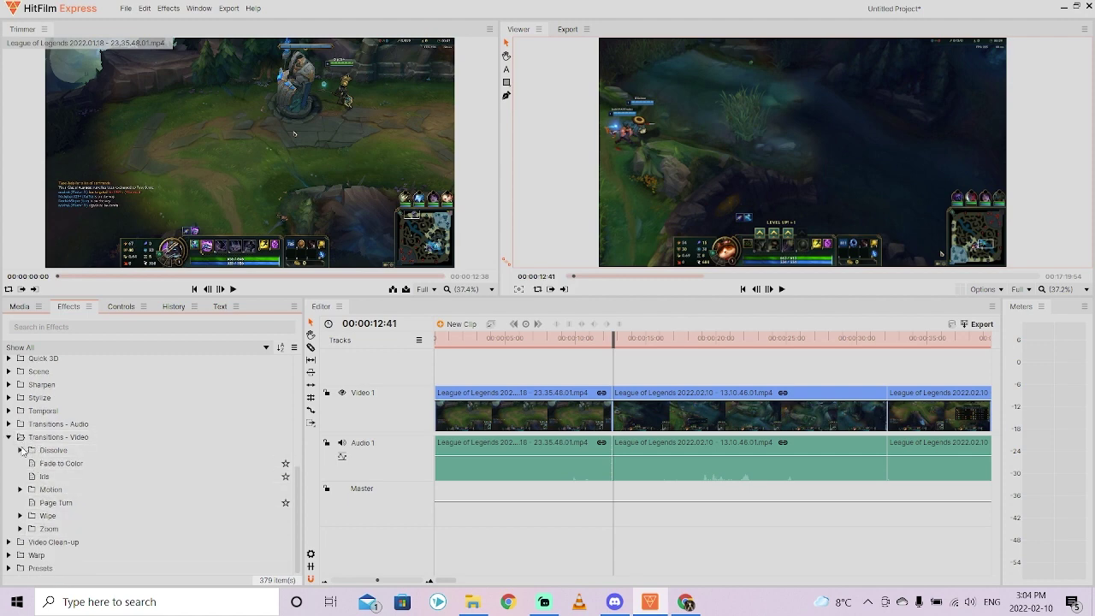
{"action": "left_click", "coordinate": [21, 449]}
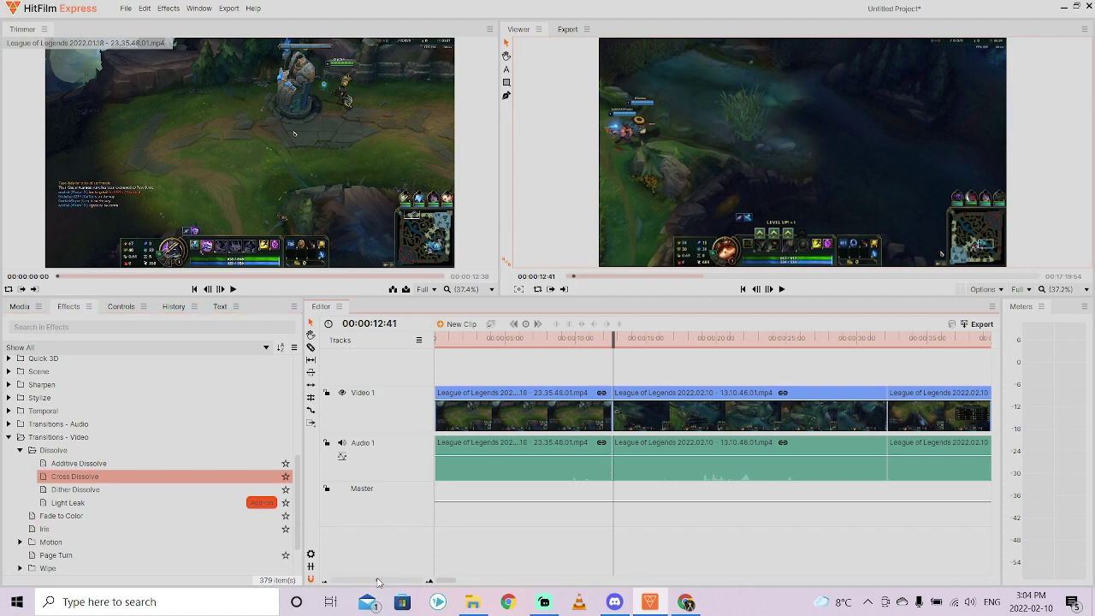
Drop Cross Dissolve on the cut between the 23.35.48.01 and 13.10.46.01 clips near 00:00:12
{"action": "left_click_drag", "start_coordinate": [378, 580], "coordinate": [380, 581]}
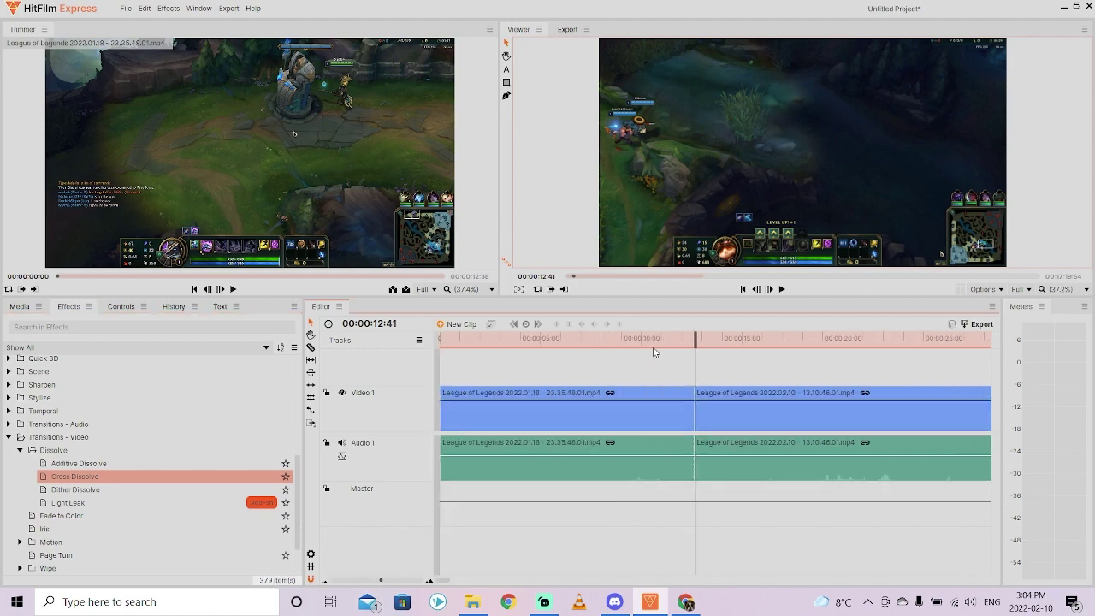
{"action": "left_click_drag", "start_coordinate": [698, 334], "coordinate": [677, 337]}
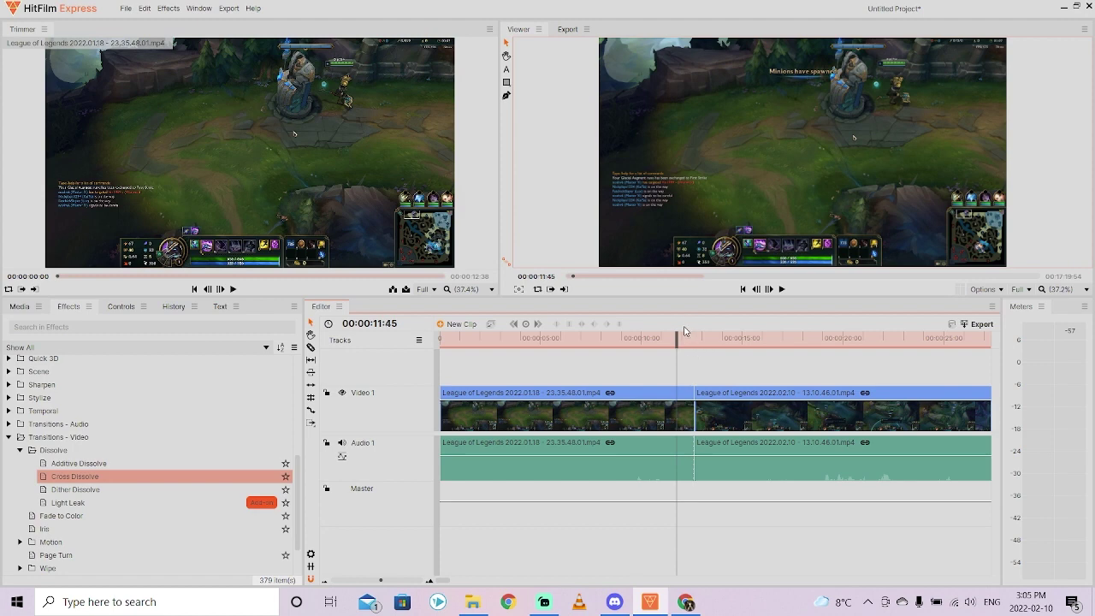
{"action": "mouse_move", "coordinate": [678, 338]}
{"action": "left_mouse_down"}
{"action": "mouse_move", "coordinate": [701, 344]}
{"action": "mouse_move", "coordinate": [684, 345]}
{"action": "left_mouse_up"}
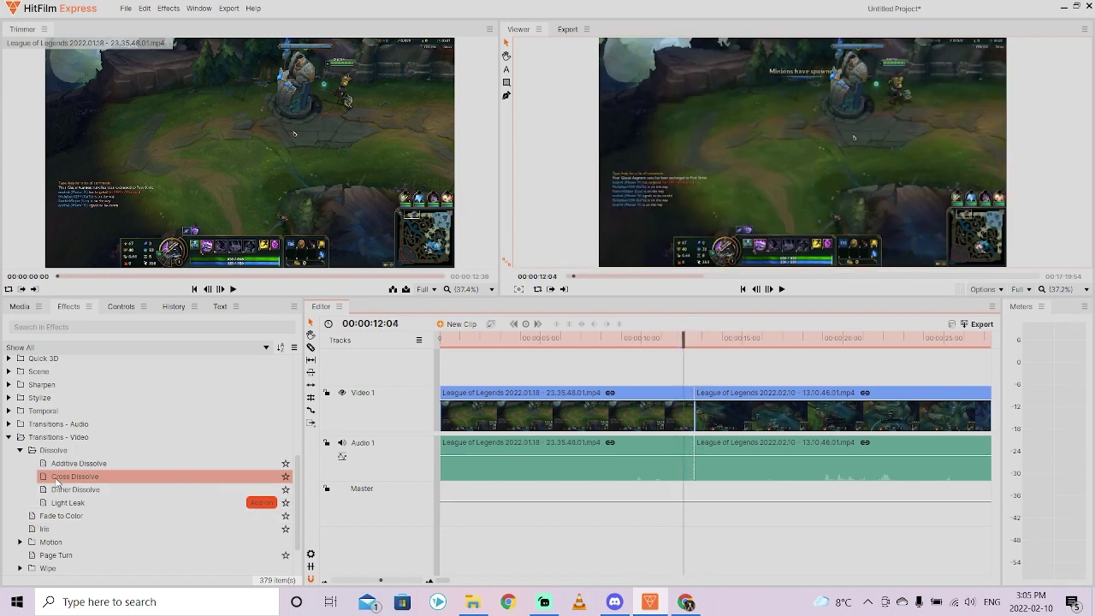
{"action": "left_click_drag", "start_coordinate": [57, 483], "coordinate": [702, 397]}
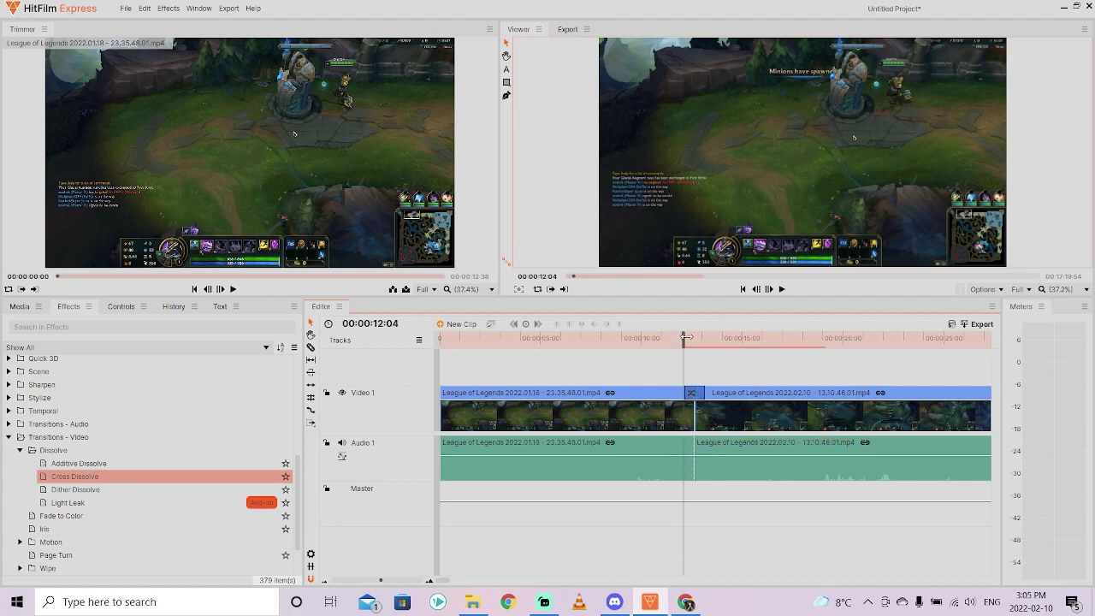
{"action": "left_click_drag", "start_coordinate": [685, 337], "coordinate": [675, 338]}
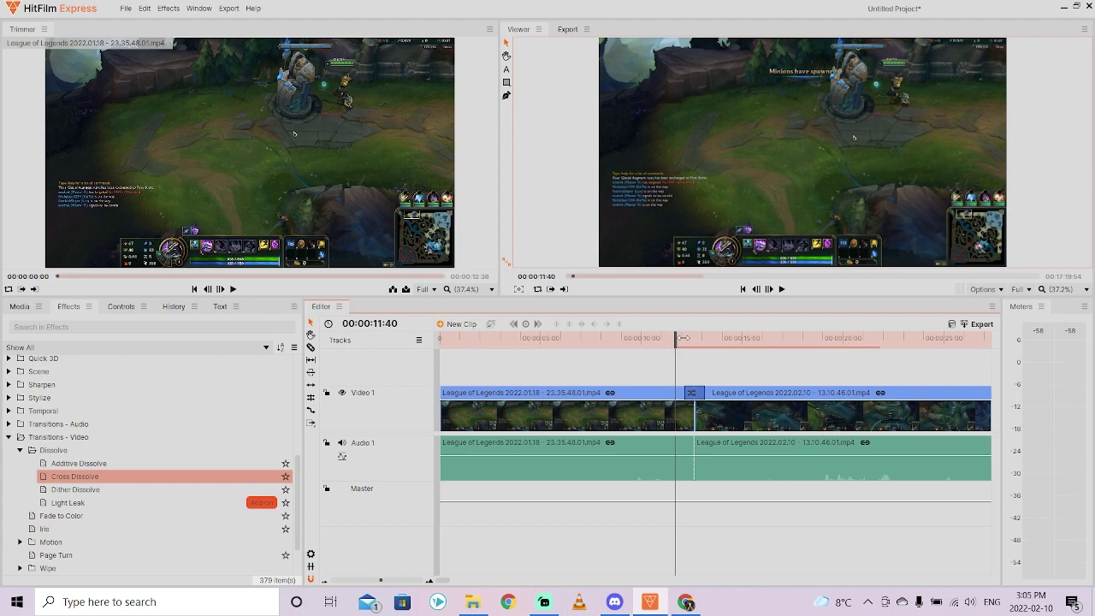
{"action": "left_click_drag", "start_coordinate": [680, 337], "coordinate": [682, 338]}
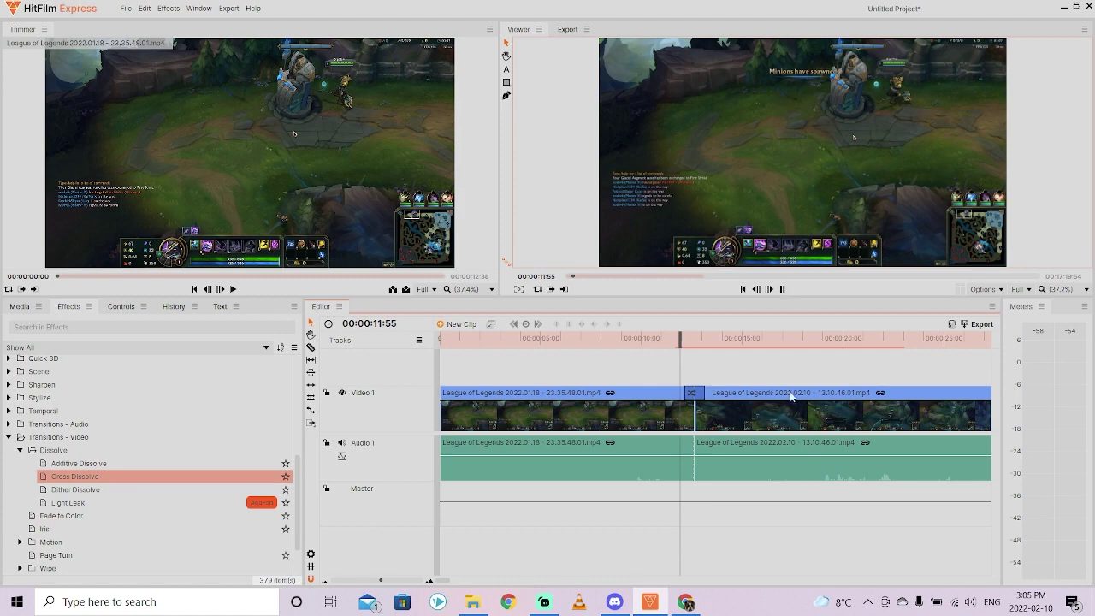
Preview the Cross Dissolve, then add Additive Dissolve on the 13.10.46.01 to 13.51.37.02 join
{"action": "key", "text": "space"}
{"action": "key", "text": "space"}
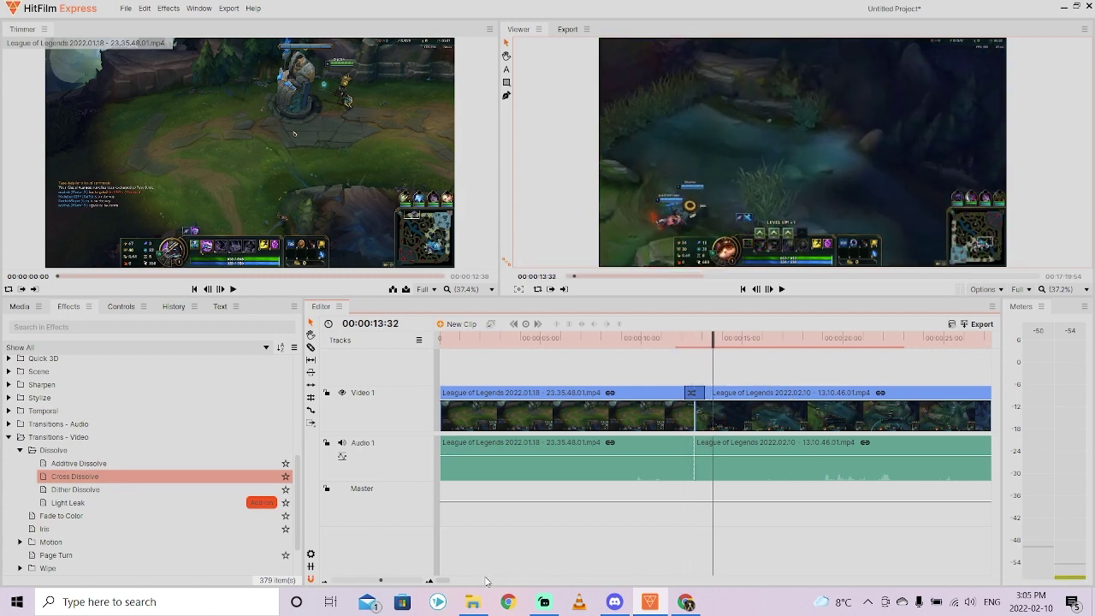
{"action": "left_click_drag", "start_coordinate": [381, 581], "coordinate": [365, 582]}
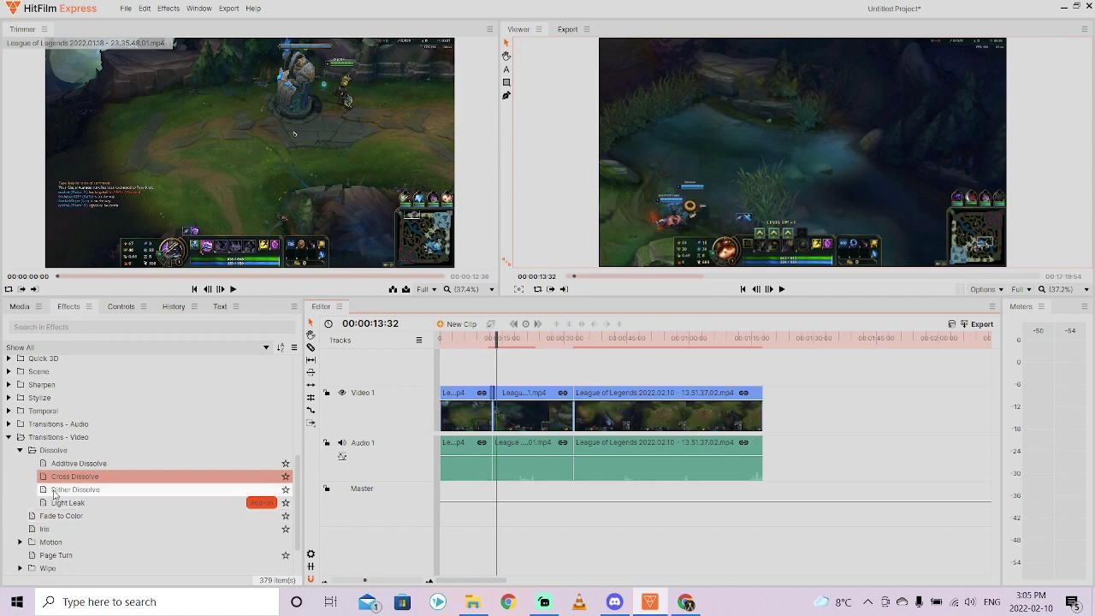
{"action": "left_click", "coordinate": [77, 466]}
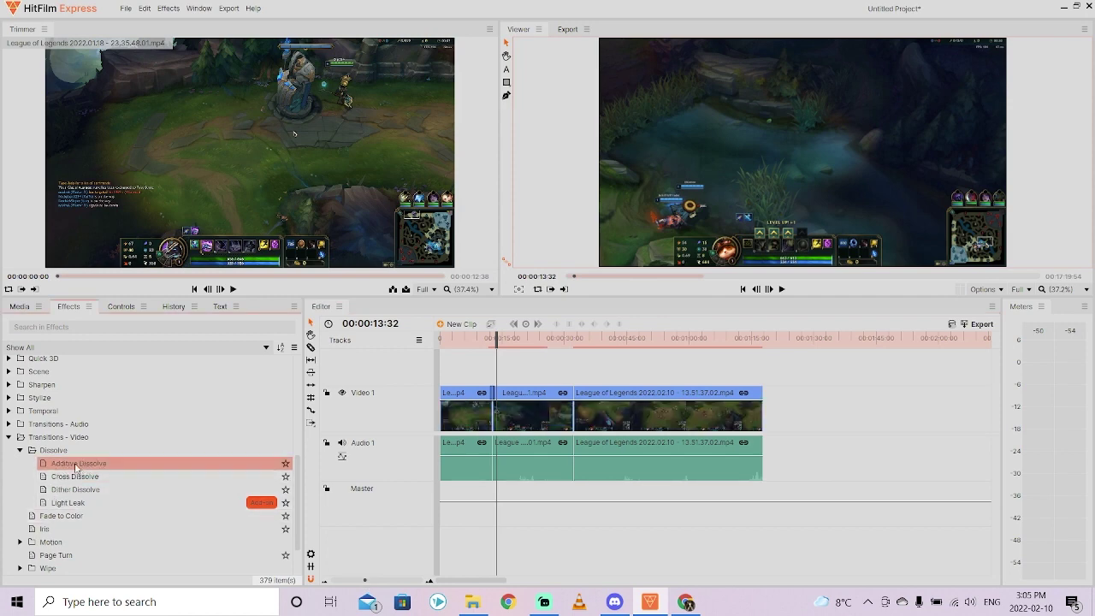
{"action": "left_click_drag", "start_coordinate": [77, 469], "coordinate": [578, 398]}
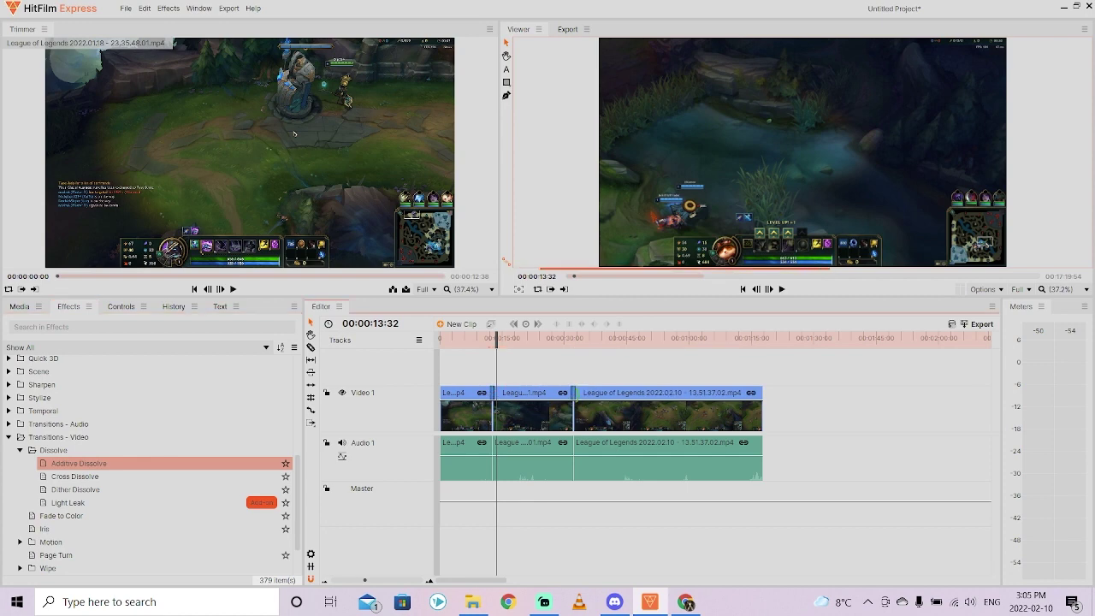
{"action": "left_click", "coordinate": [568, 339]}
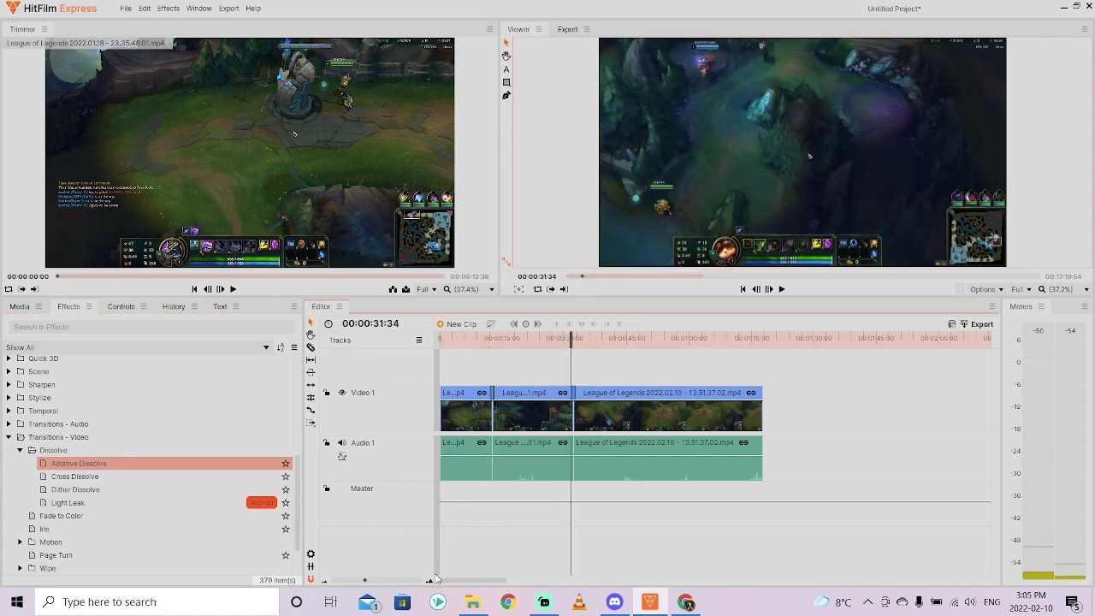
{"action": "left_click_drag", "start_coordinate": [363, 582], "coordinate": [377, 582]}
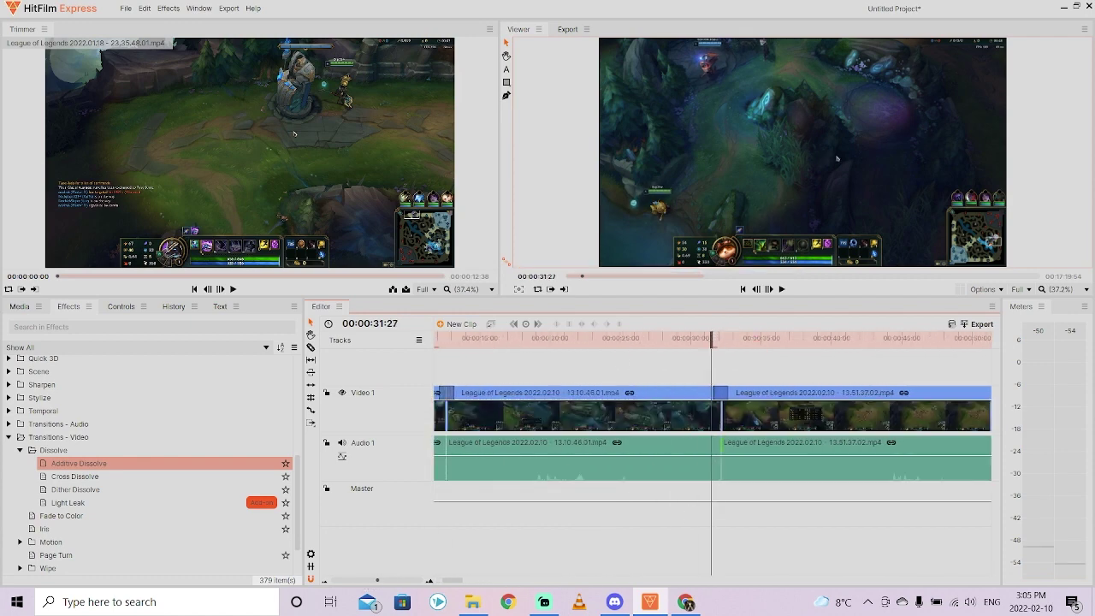
{"action": "key", "text": "space"}
{"action": "key", "text": "space"}
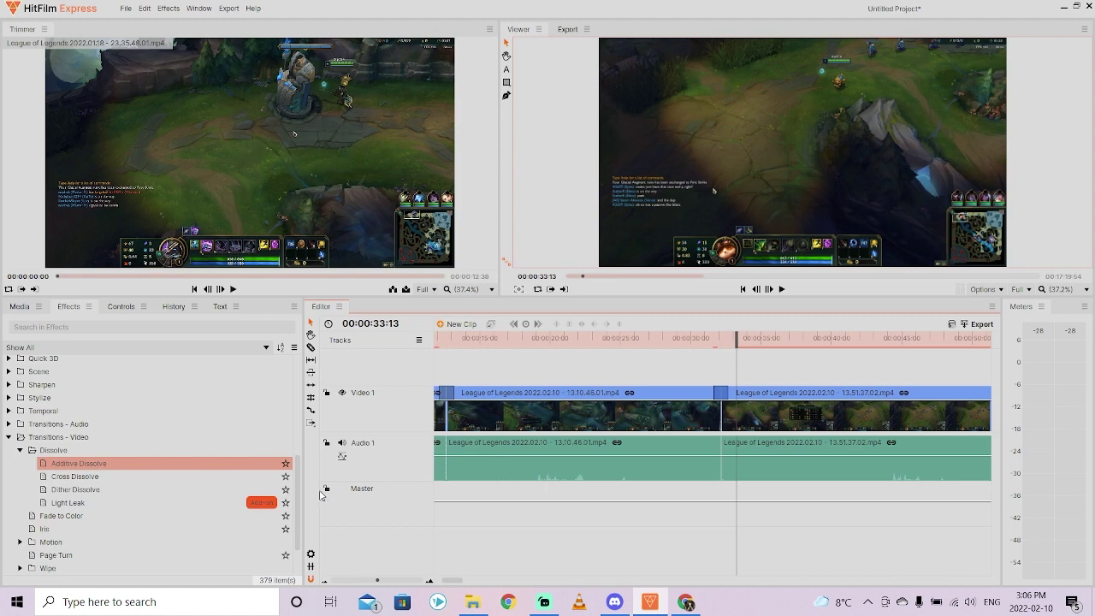
{"action": "left_click_drag", "start_coordinate": [173, 537], "coordinate": [172, 537]}
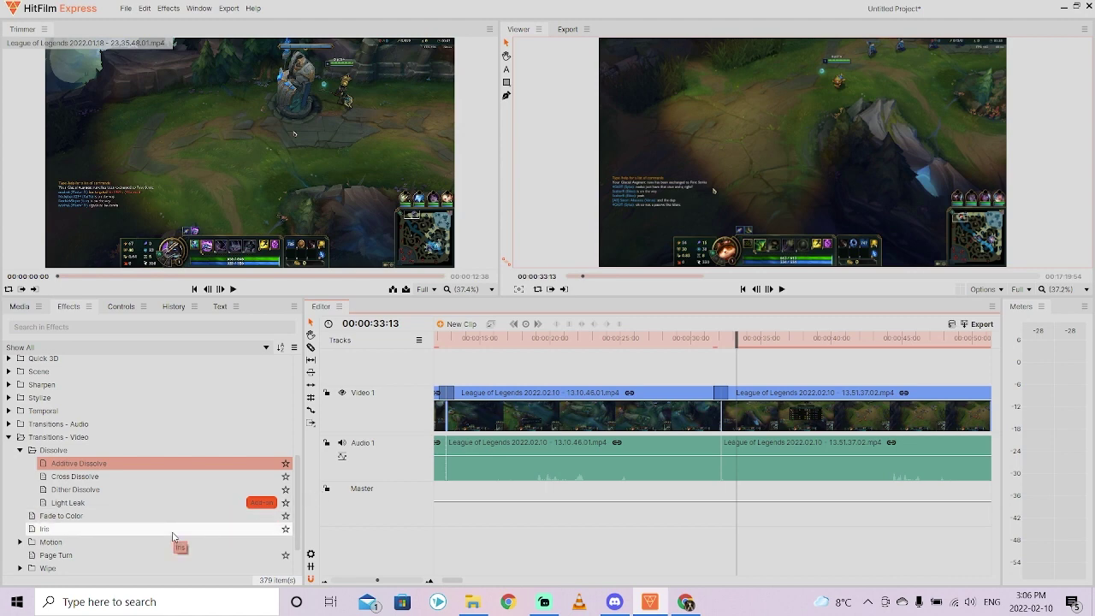
{"action": "left_click_drag", "start_coordinate": [172, 536], "coordinate": [173, 538]}
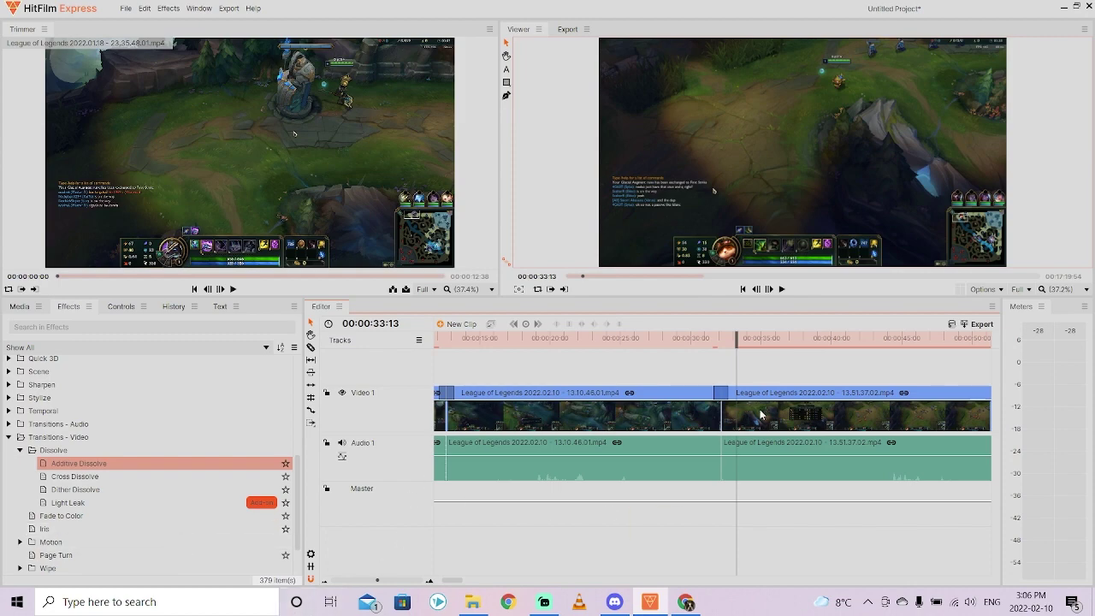